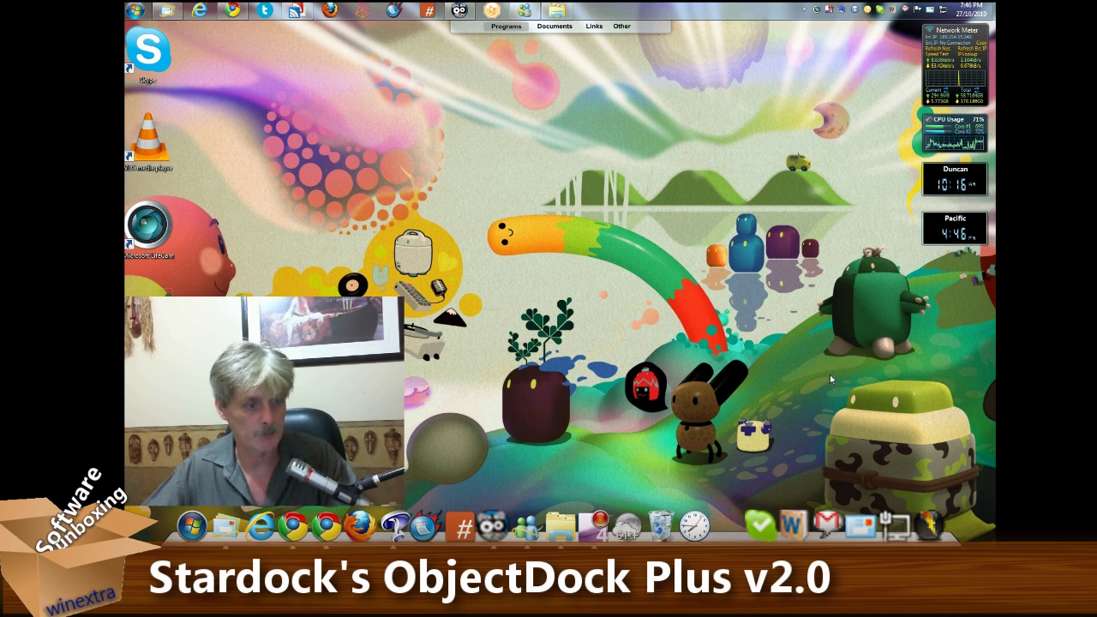
Switch to the browser window with Stardock's ObjectDock Plus product page and skim its feature overview
click(831, 378)
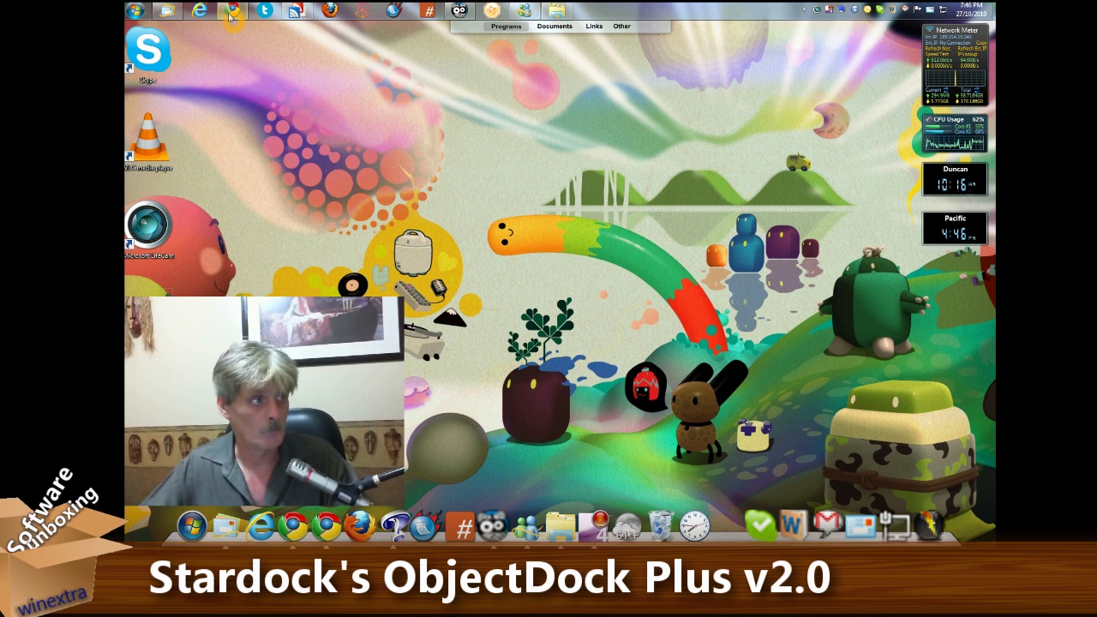
mouse_move(297, 12)
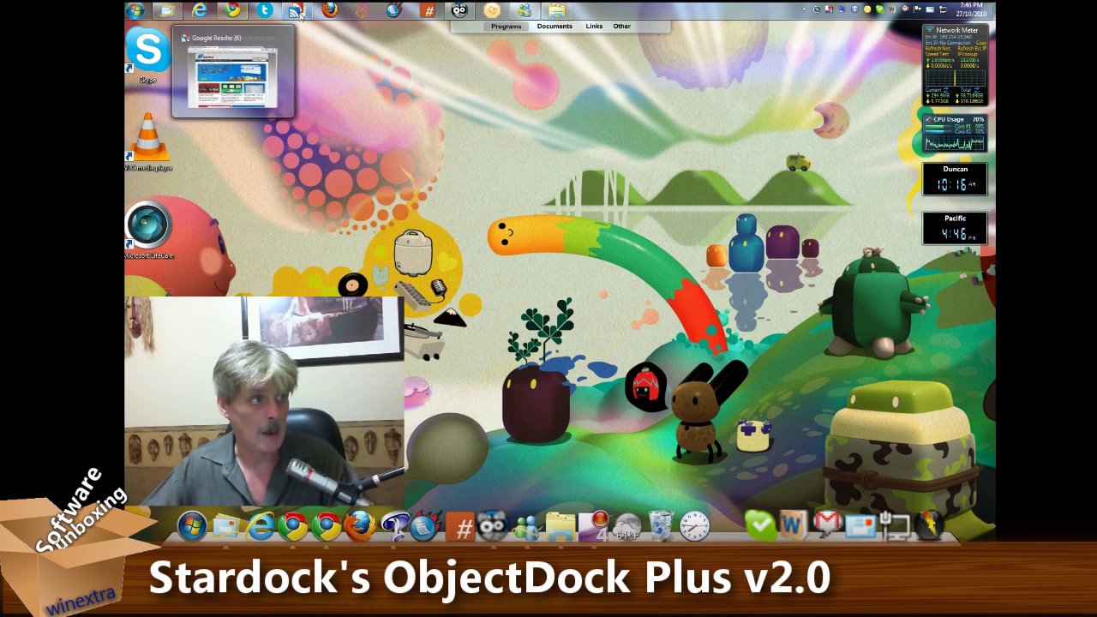
click(231, 11)
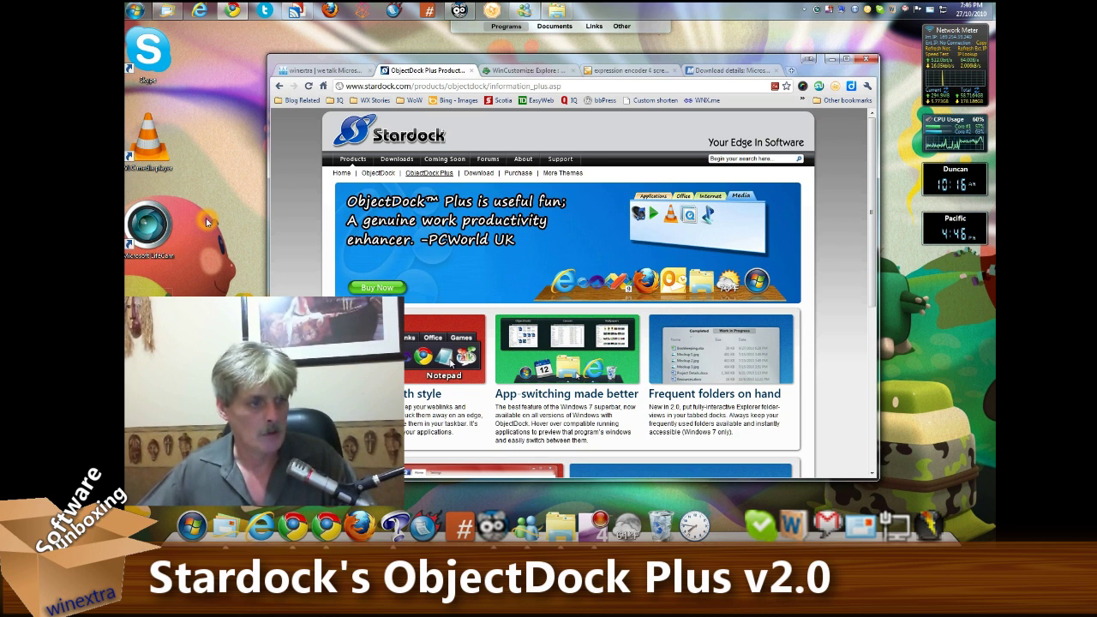
drag(873, 240, 862, 289)
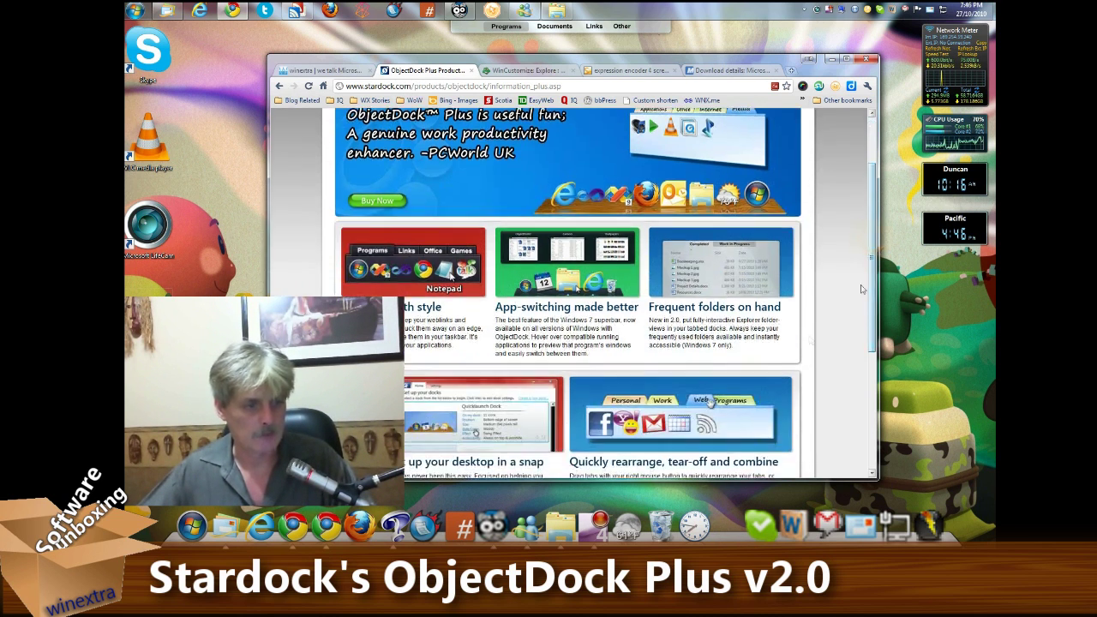
scroll(752, 295, down, 2)
scroll(763, 266, up, 3)
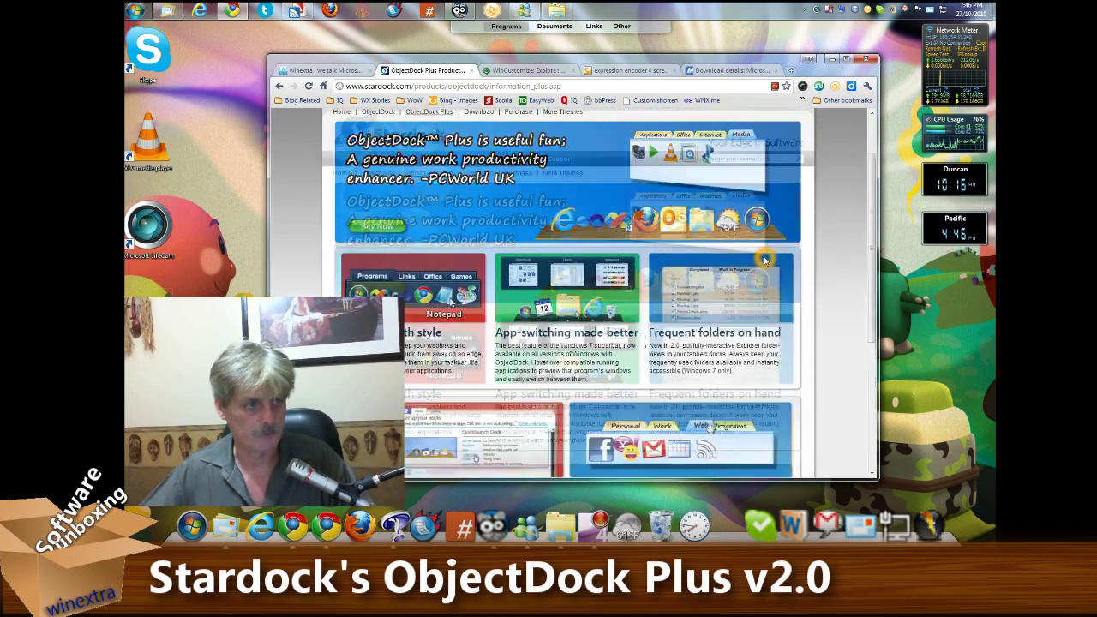
Turn off the display of system tray icons in the Quicklaunch Dock and turn it back on
mouse_move(506, 28)
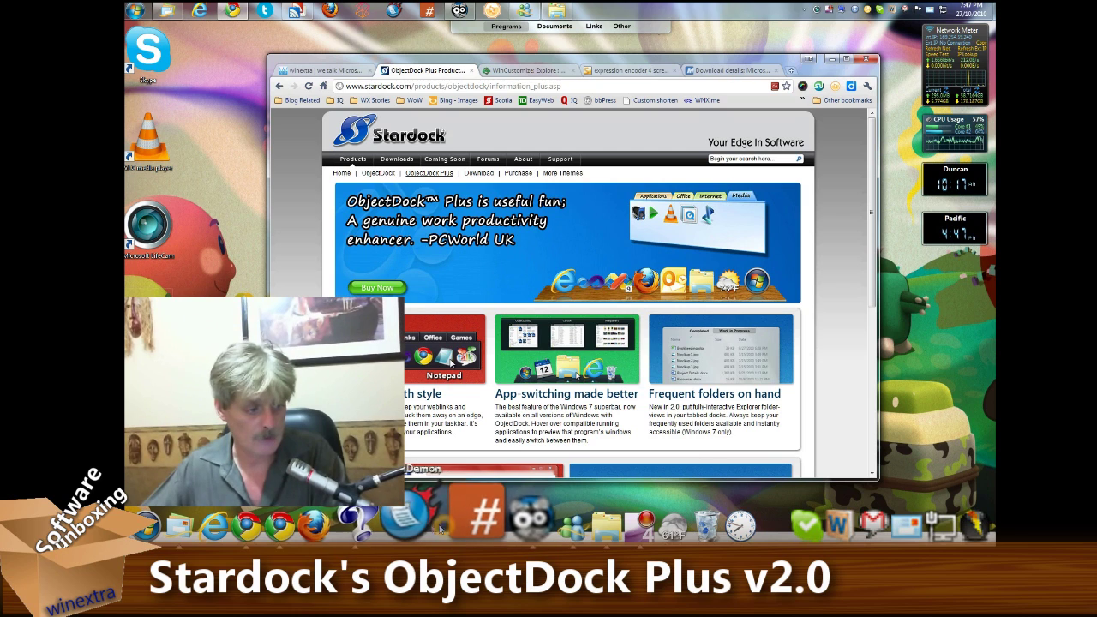
mouse_move(399, 530)
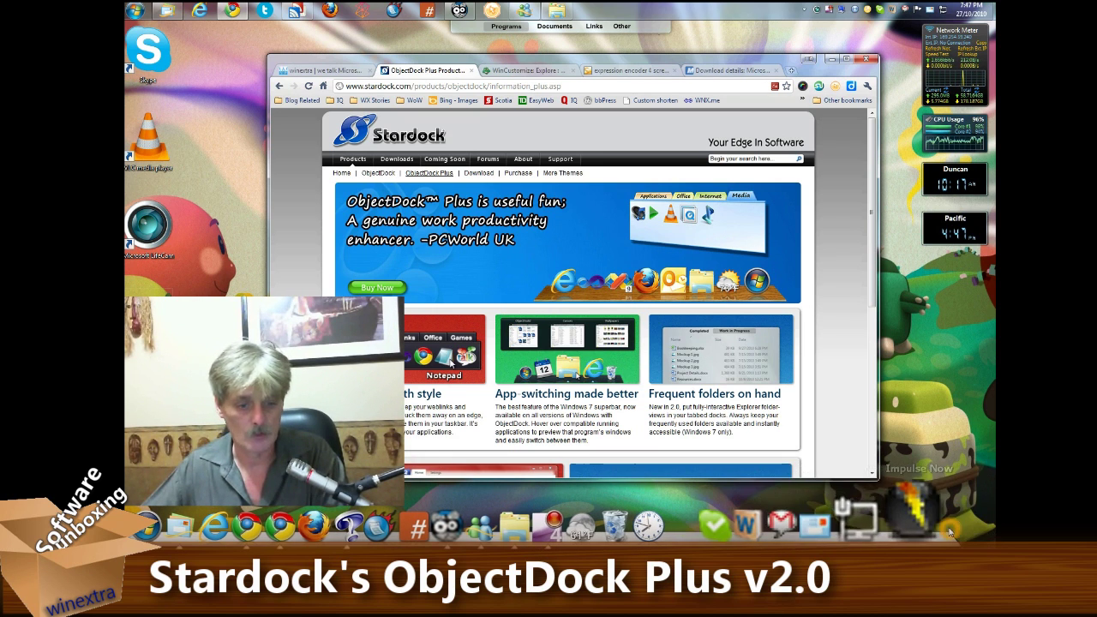
right_click(725, 542)
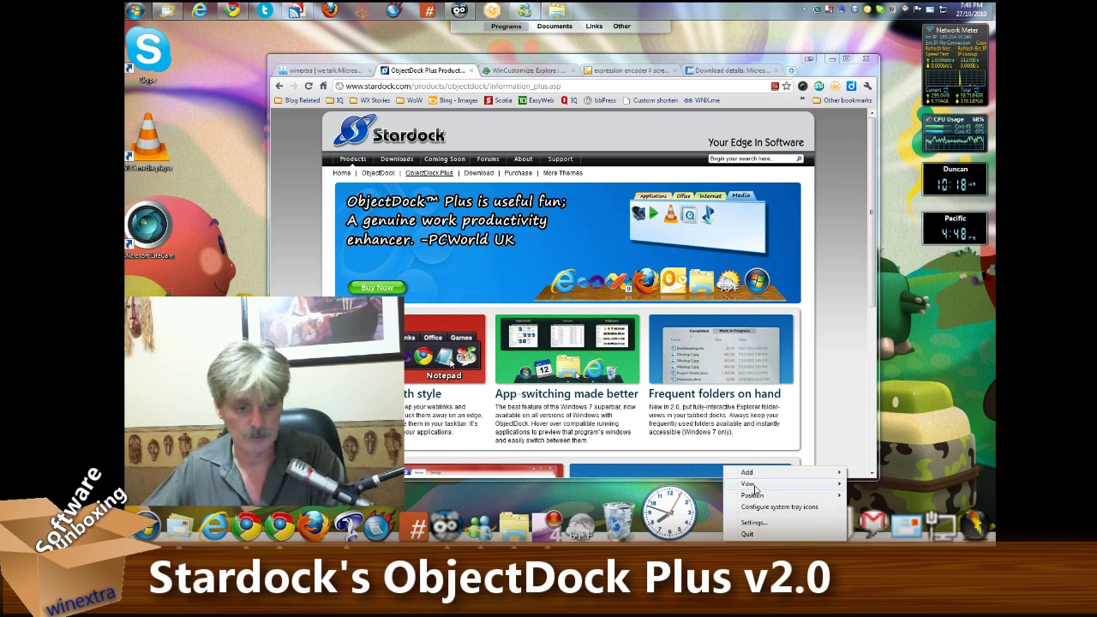
click(756, 485)
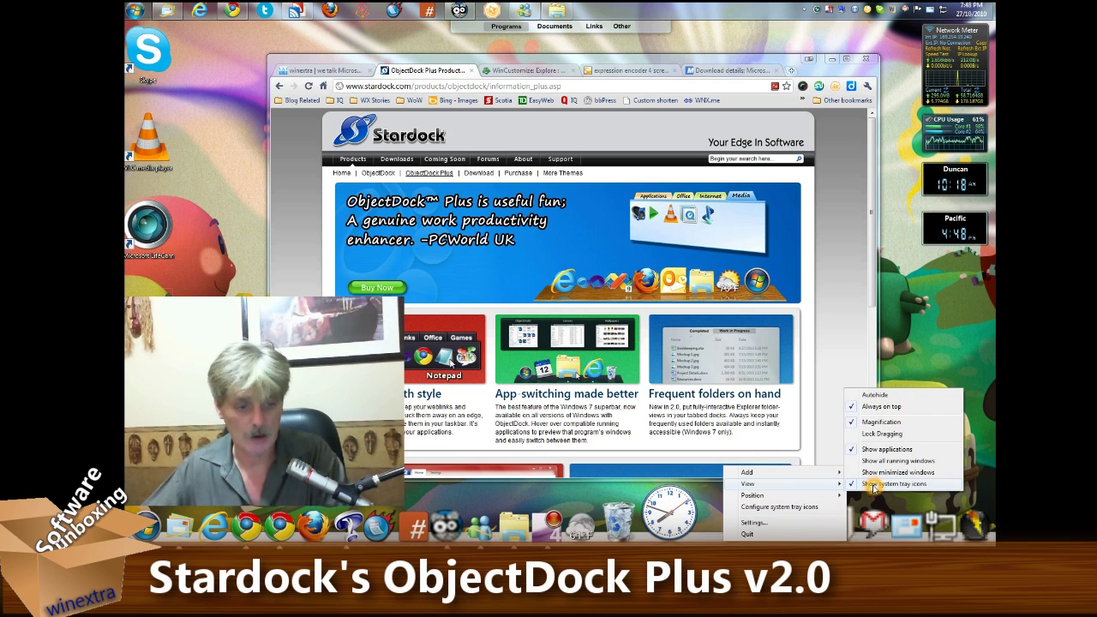
click(875, 487)
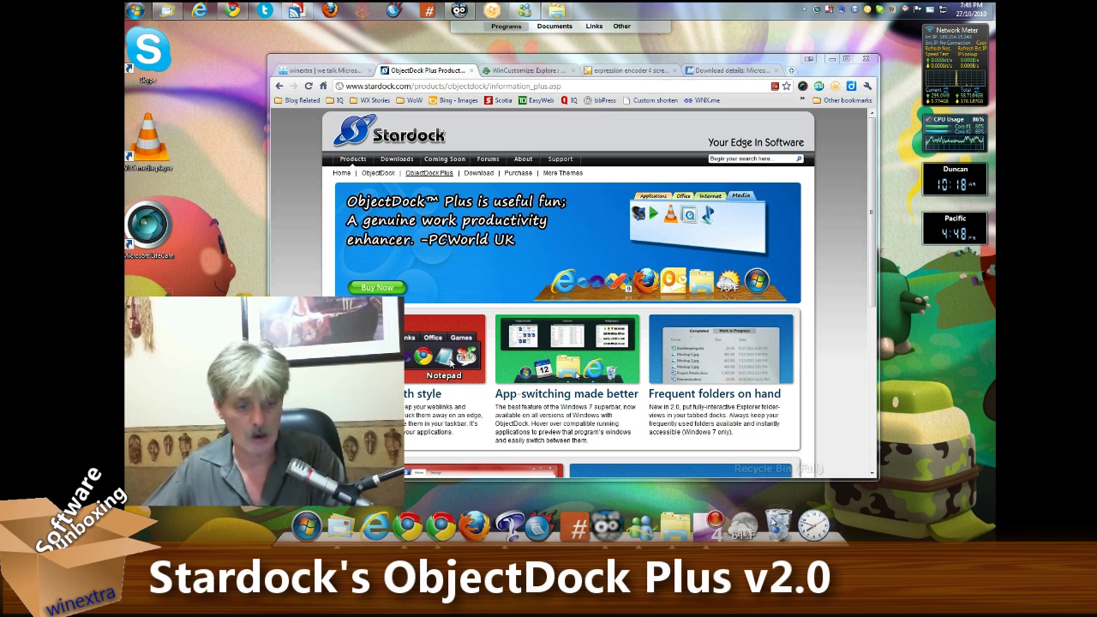
right_click(836, 538)
mouse_move(857, 495)
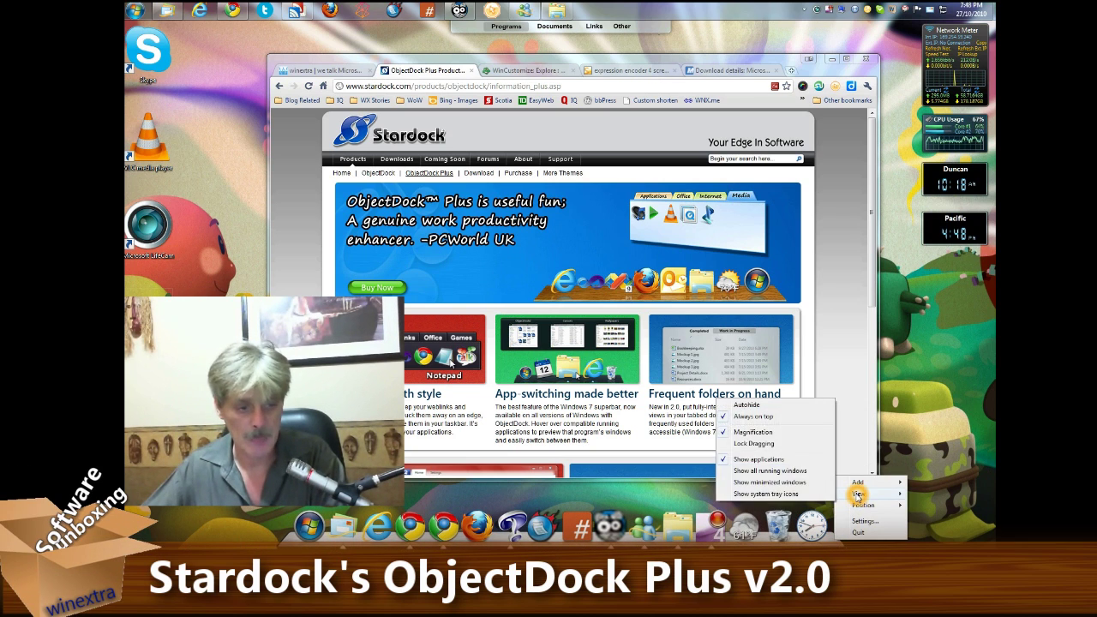
click(758, 495)
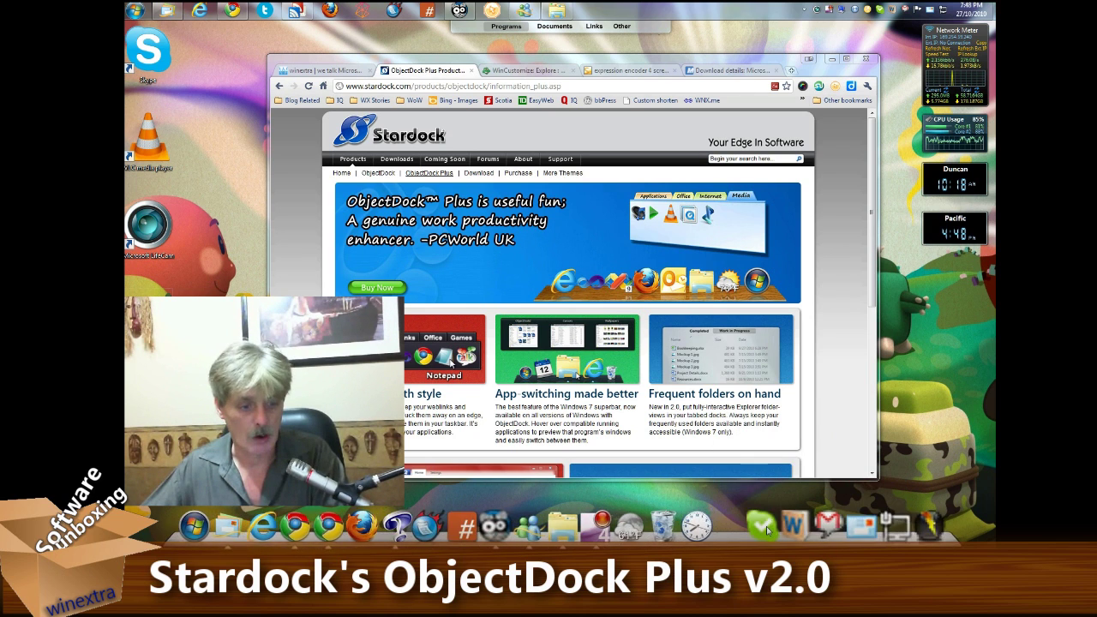
Review which system tray icons the Quicklaunch Dock can display, toggle the Windows Live Mail entry, and accept the list
right_click(757, 532)
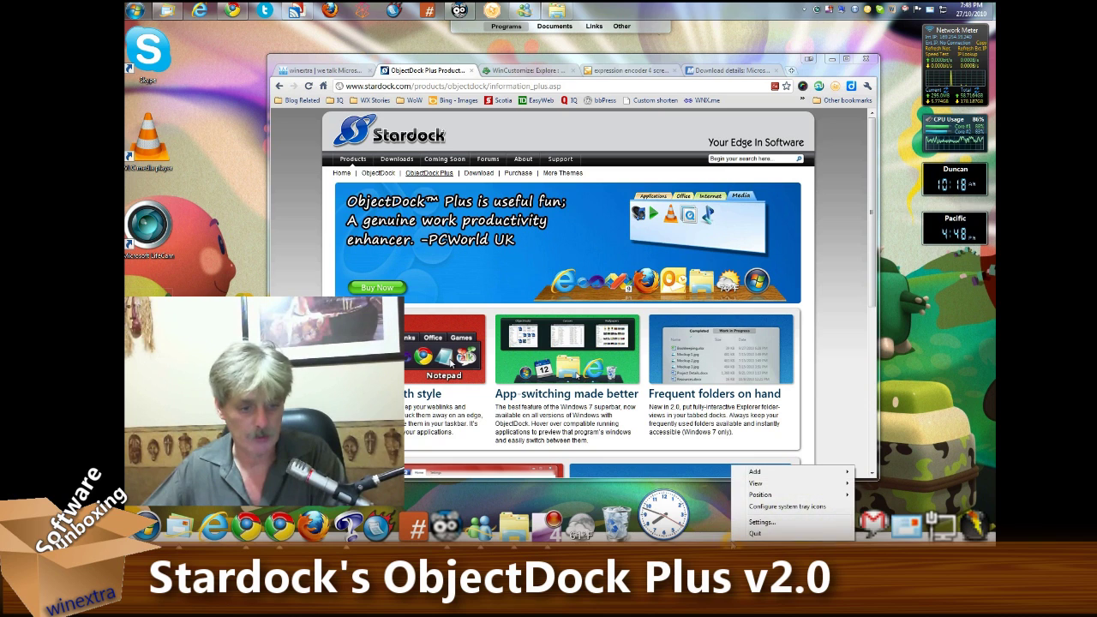
click(763, 507)
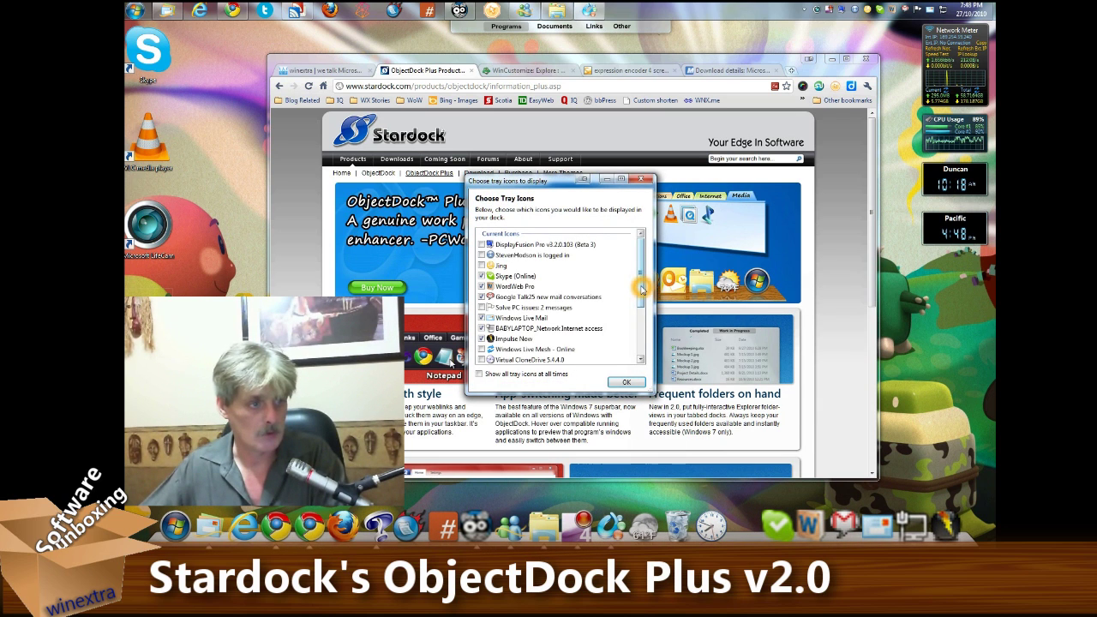
drag(642, 288, 649, 341)
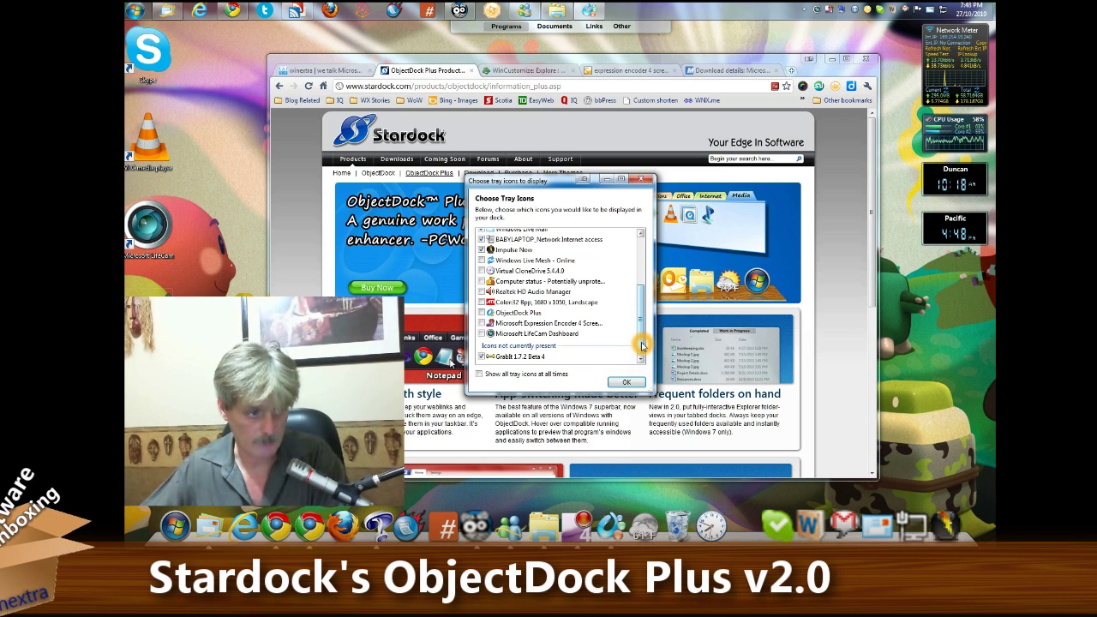
drag(643, 346, 637, 298)
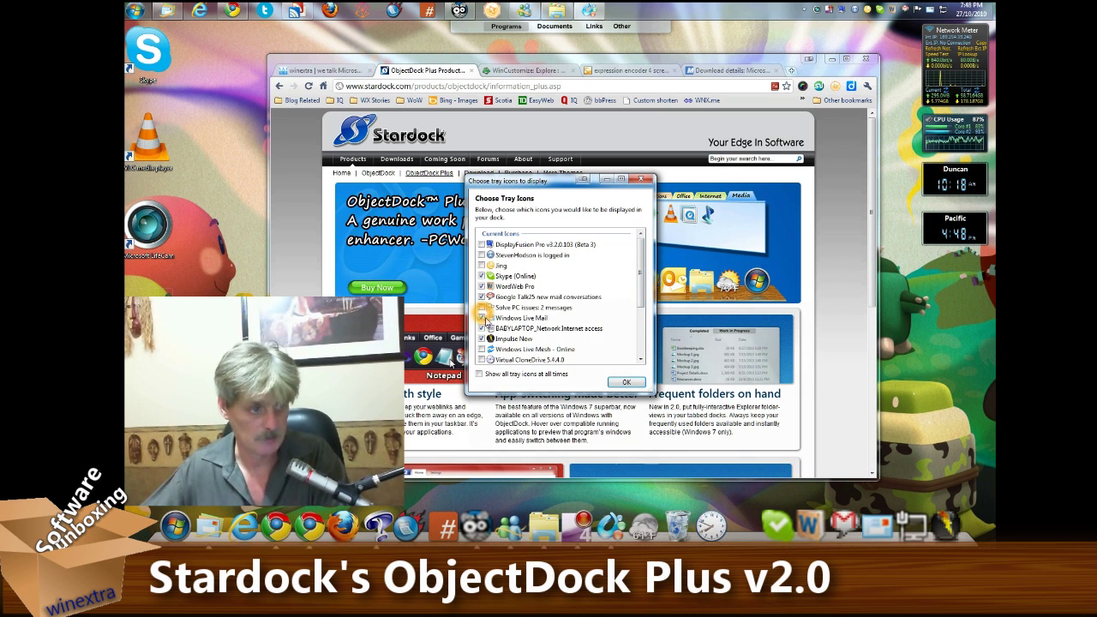
click(482, 318)
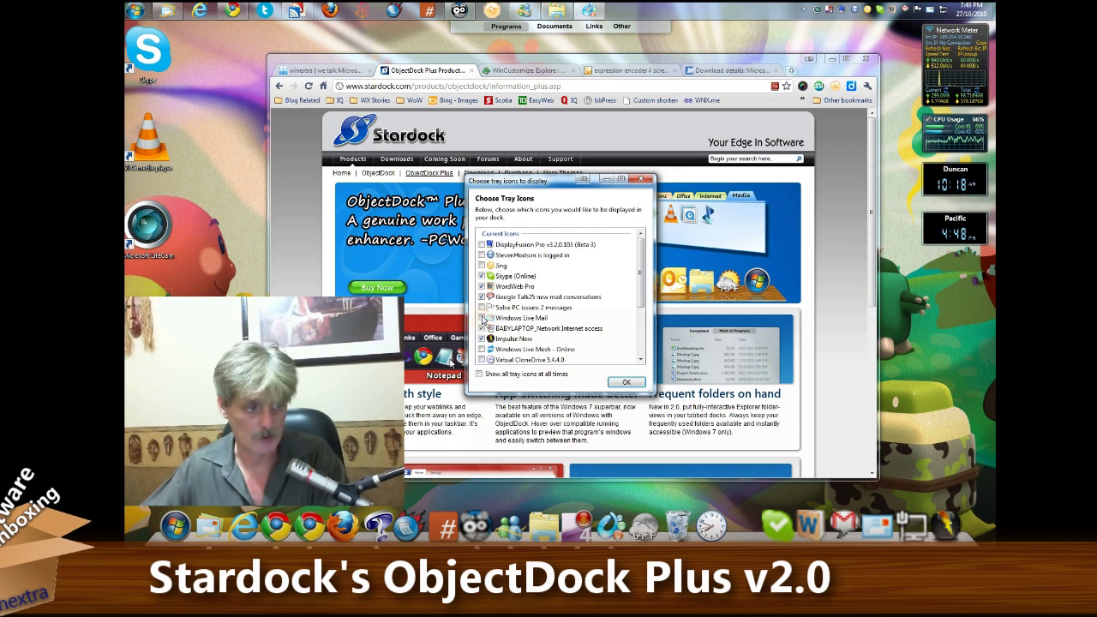
click(636, 387)
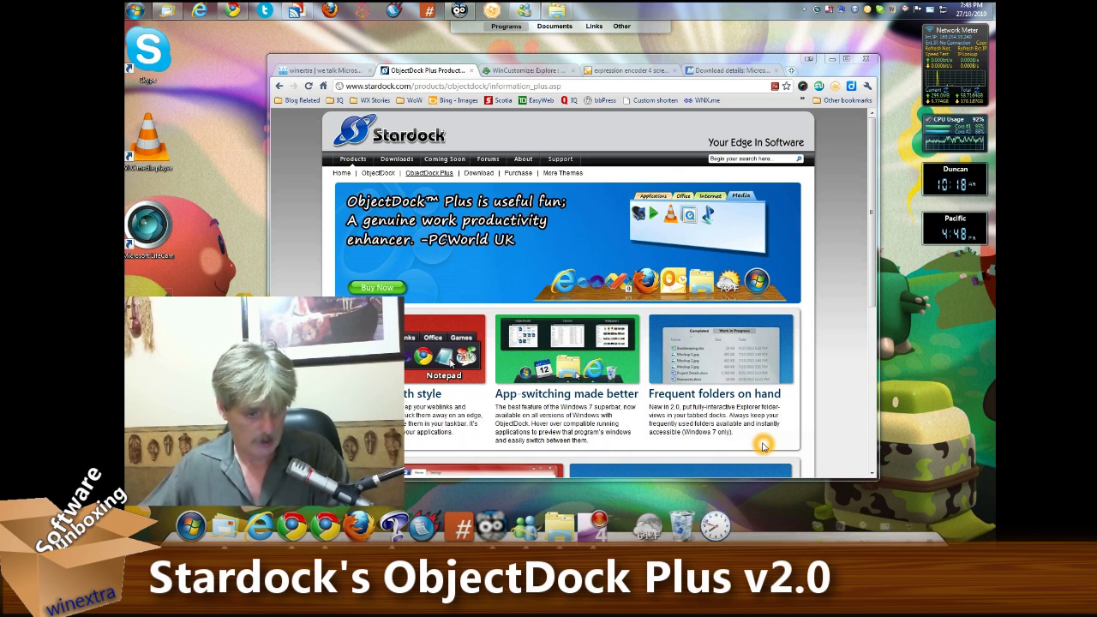
Add a blank shortcut to the Quicklaunch Dock, keeping its default title, empty link and question-mark icon
right_click(731, 539)
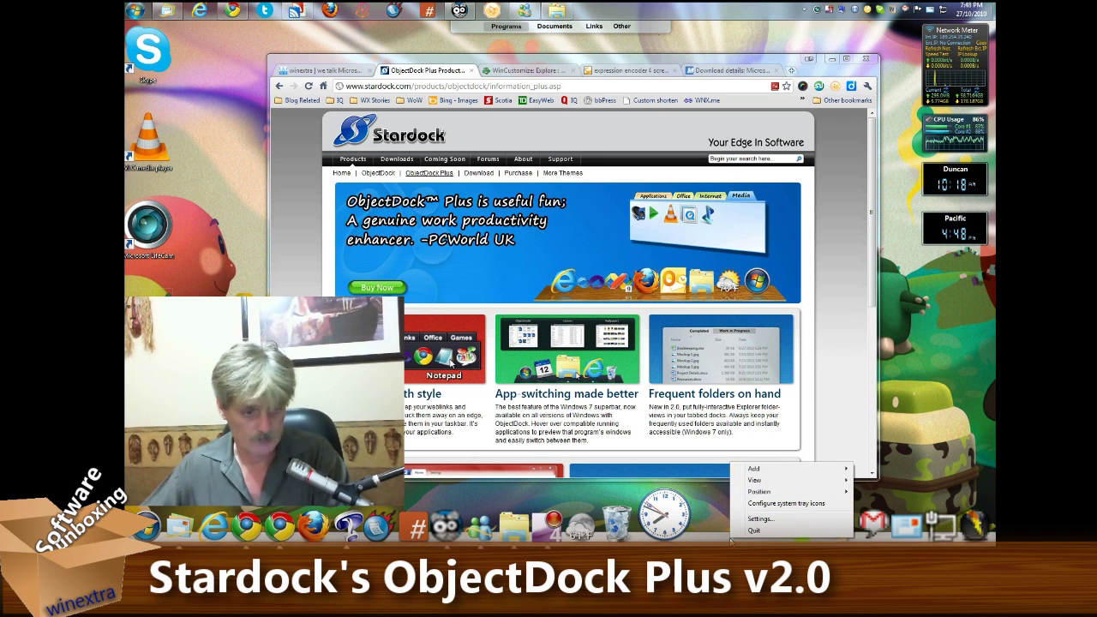
mouse_move(772, 471)
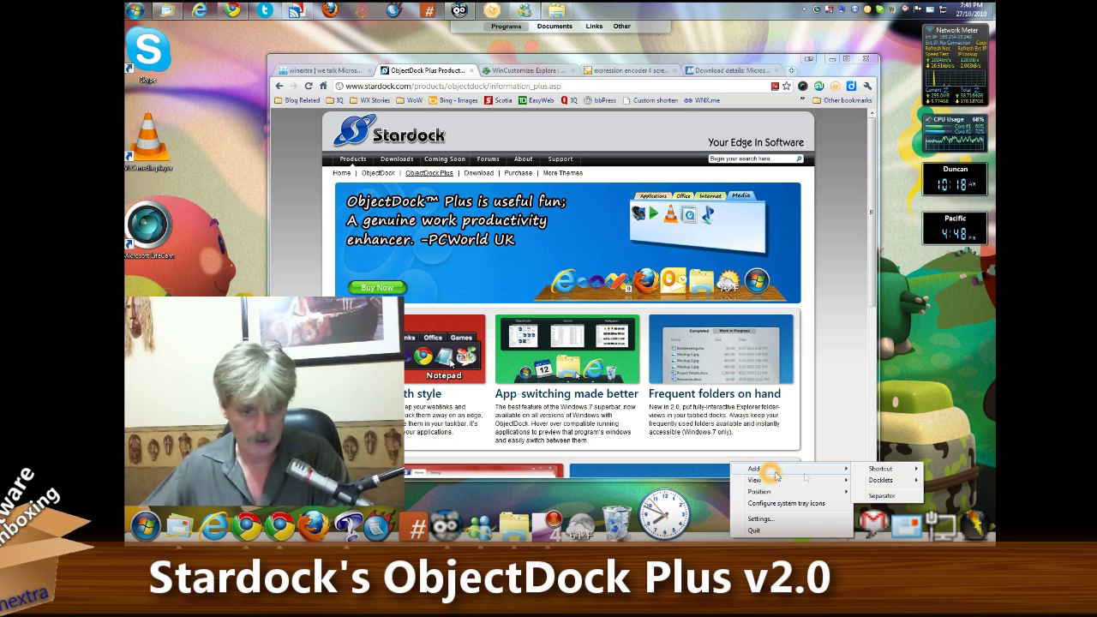
click(872, 472)
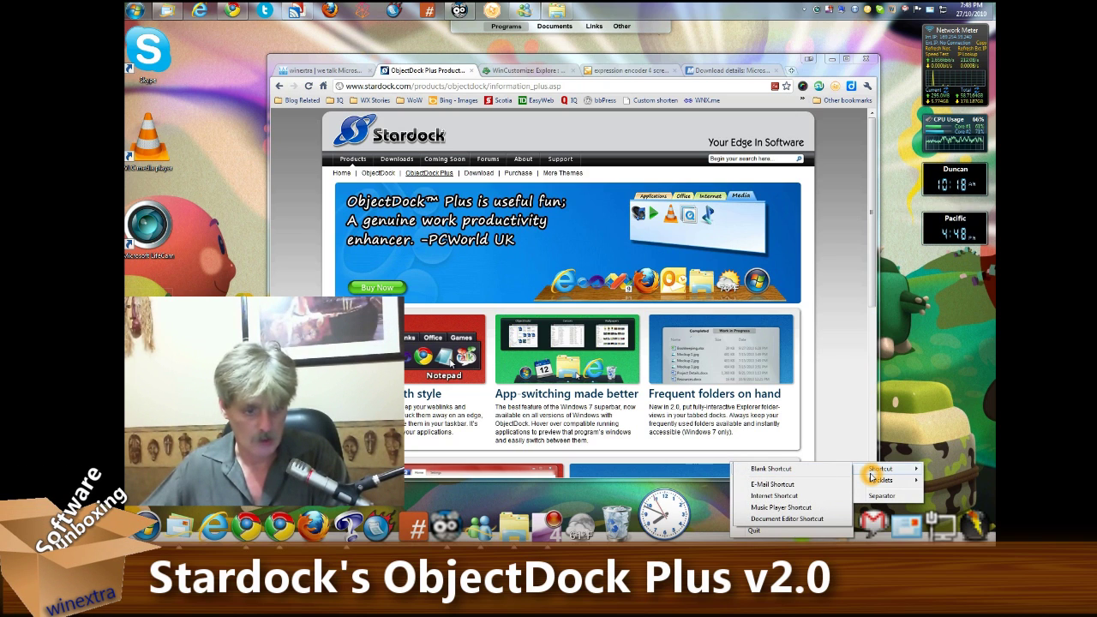
mouse_move(877, 483)
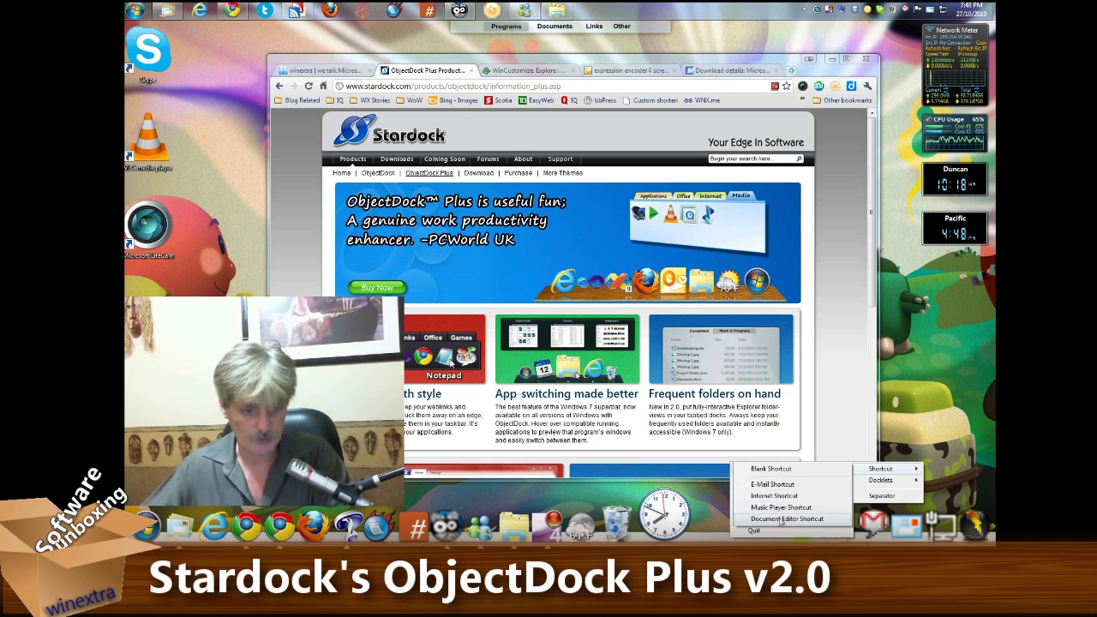
click(785, 470)
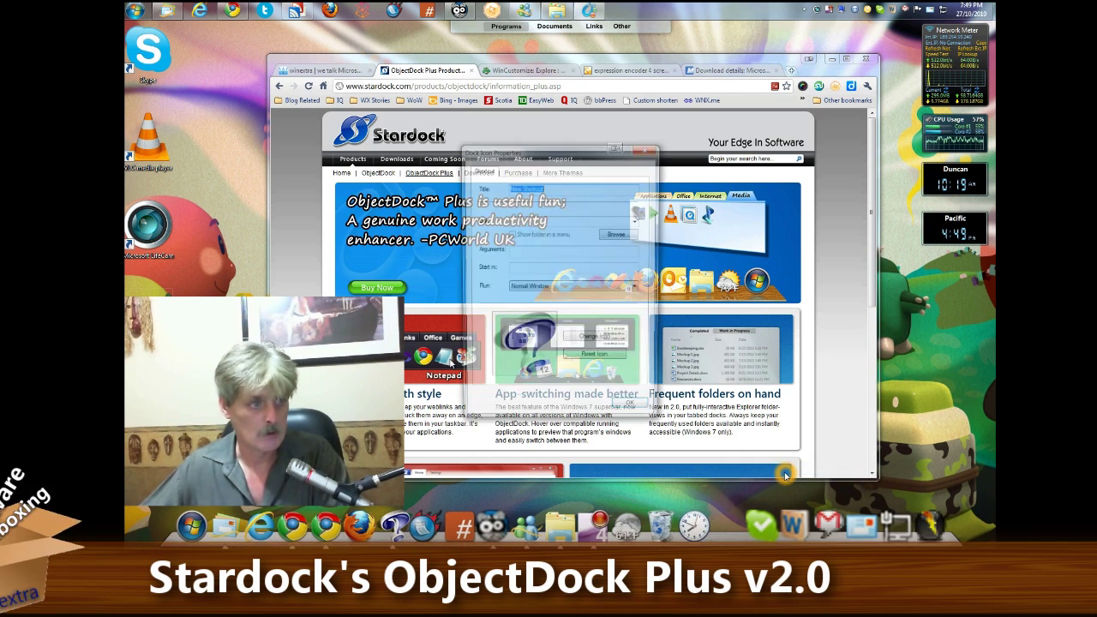
click(596, 260)
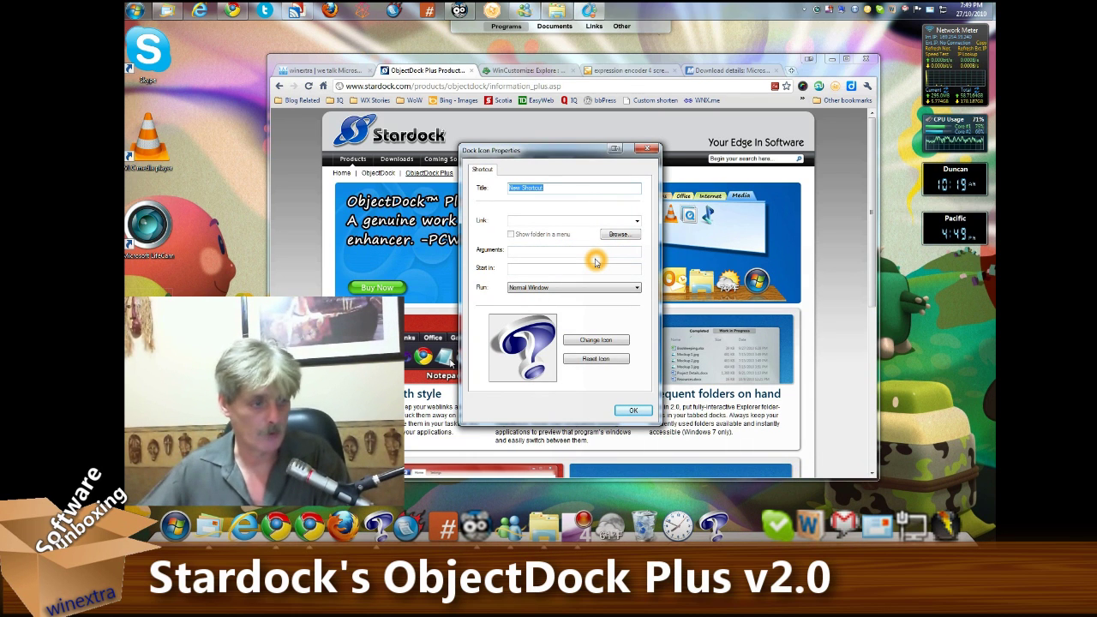
click(598, 341)
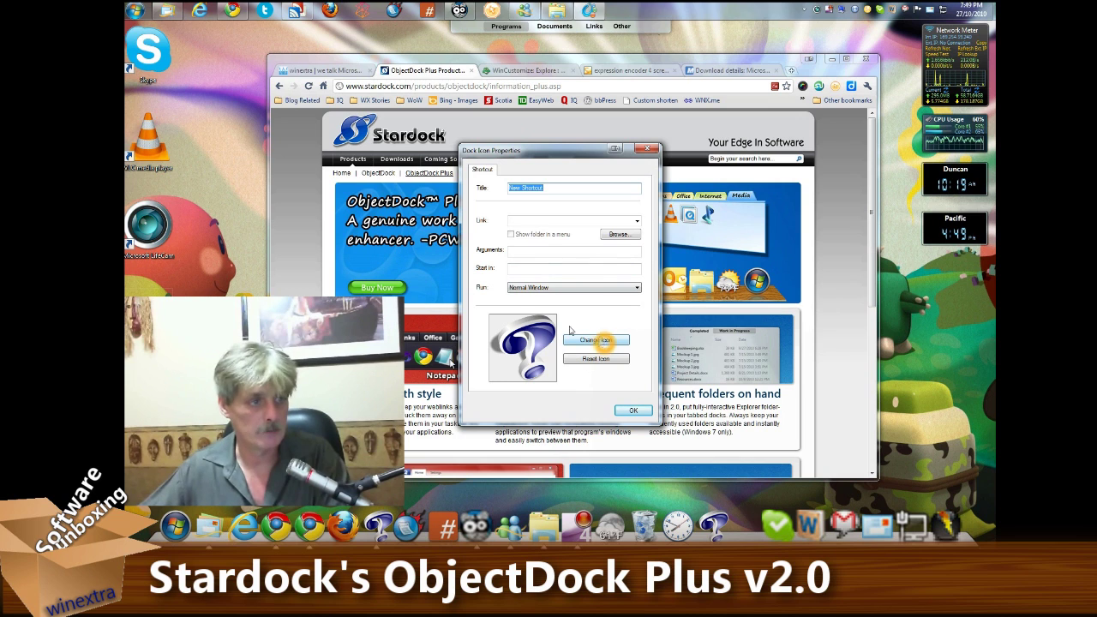
click(548, 182)
click(630, 411)
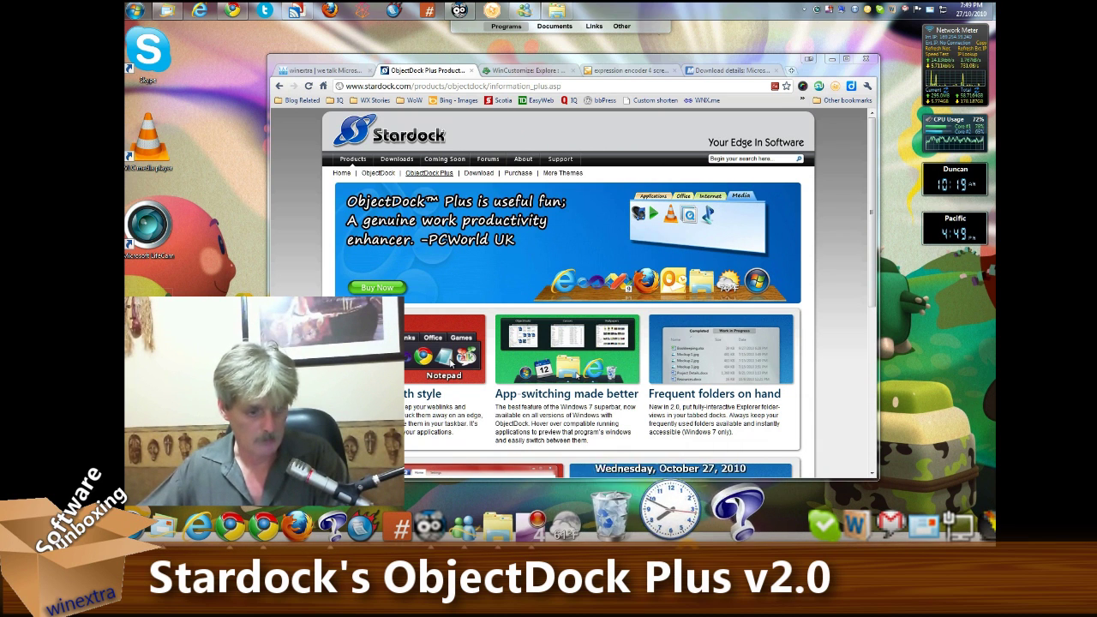
Open the ObjectDock configuration from the tabbed dock's Programs group and select the Quicklaunch Dock
right_click(740, 540)
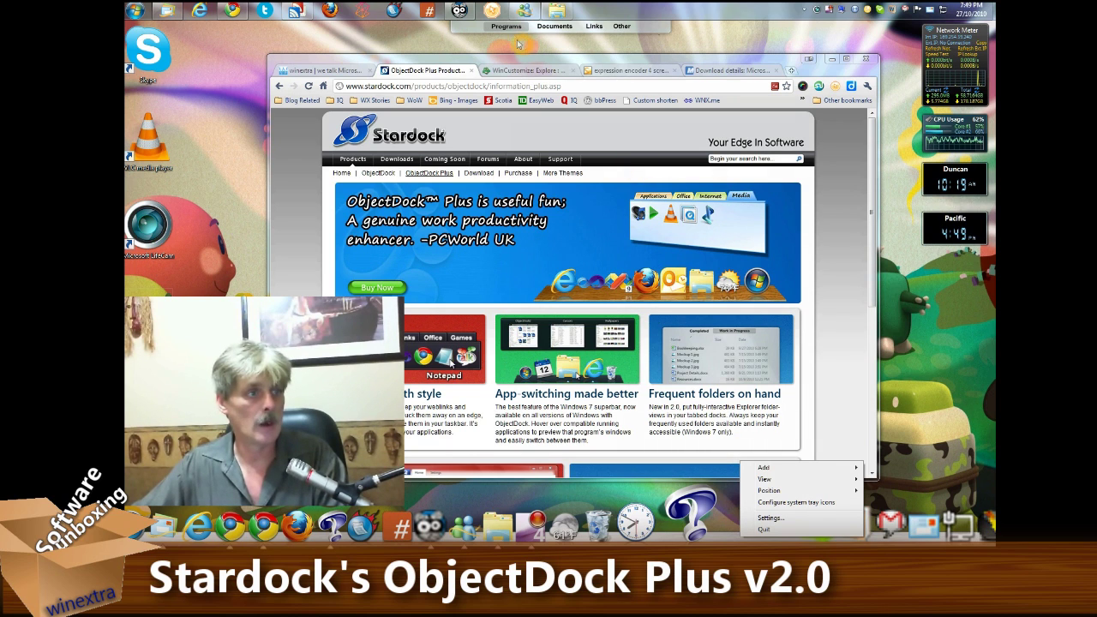
mouse_move(512, 32)
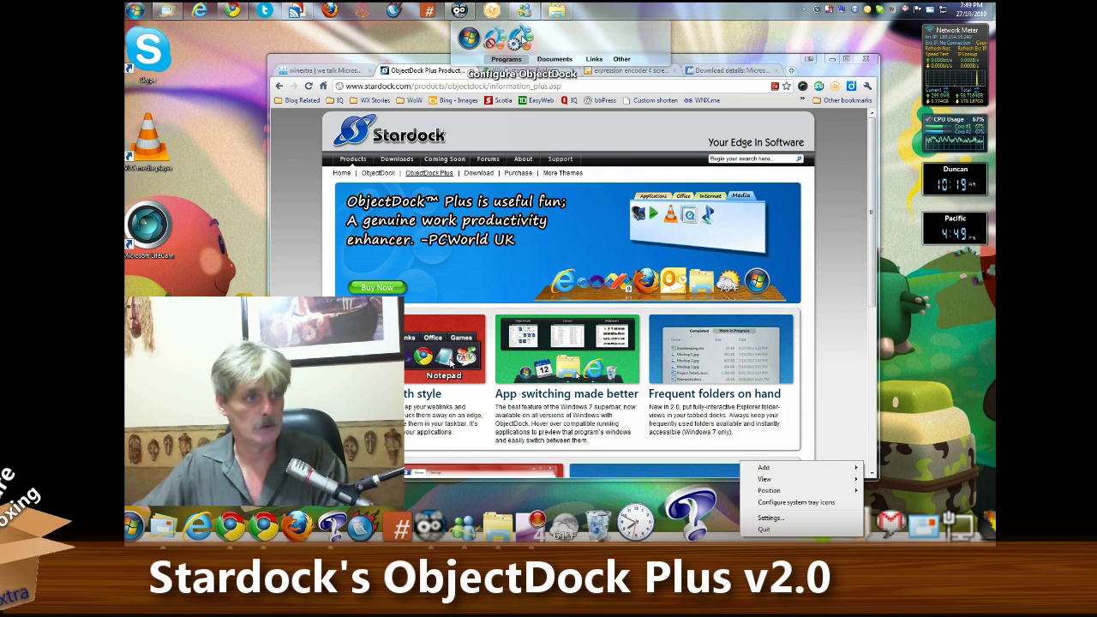
click(519, 39)
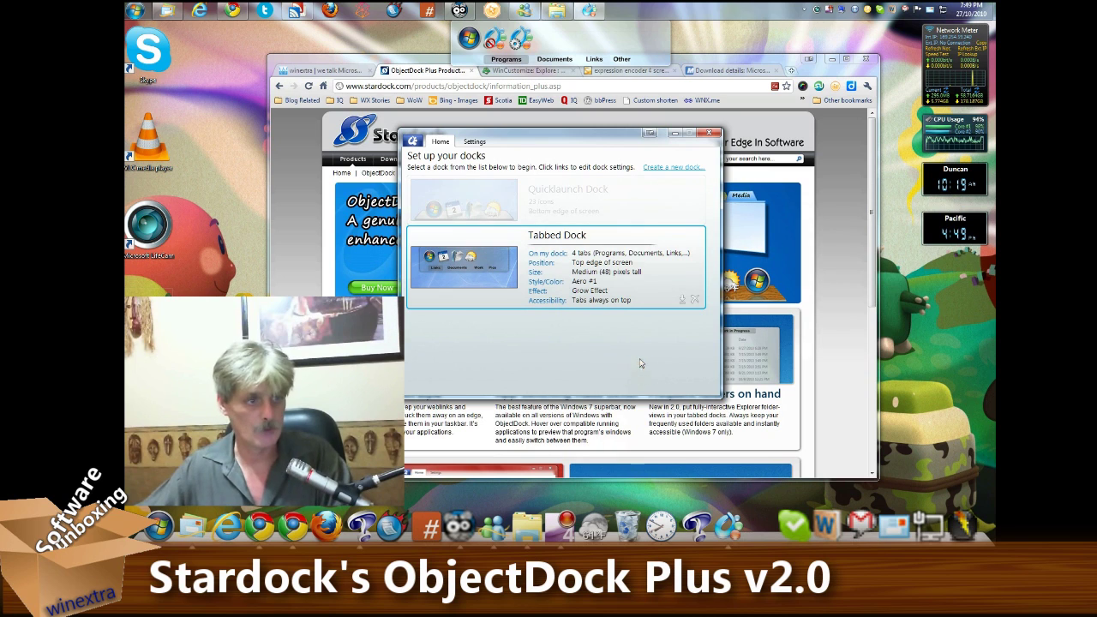
click(678, 169)
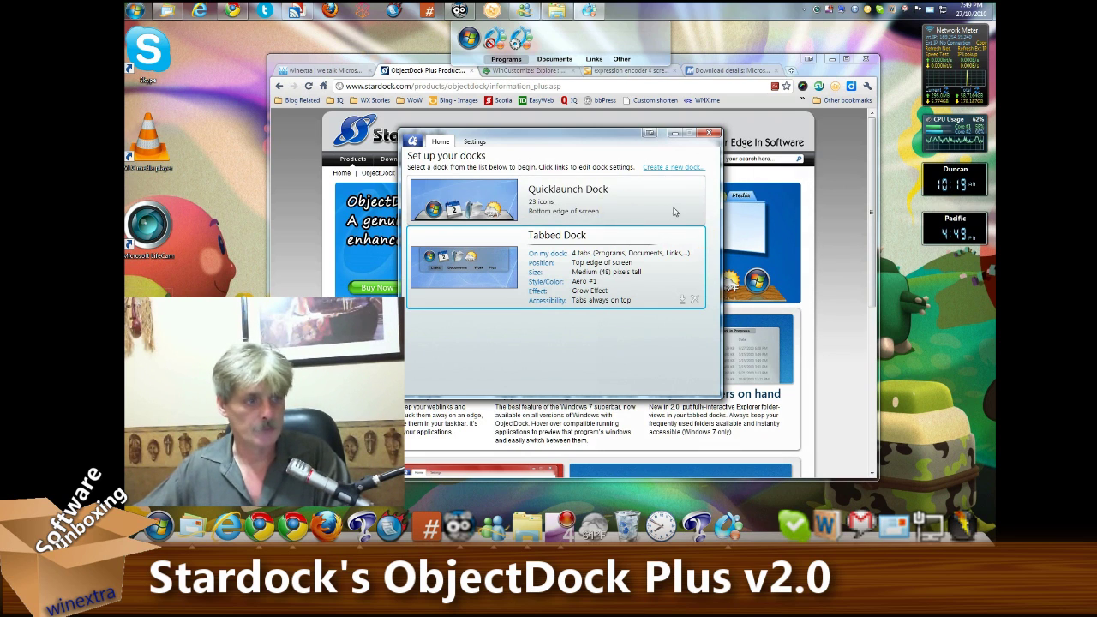
click(624, 197)
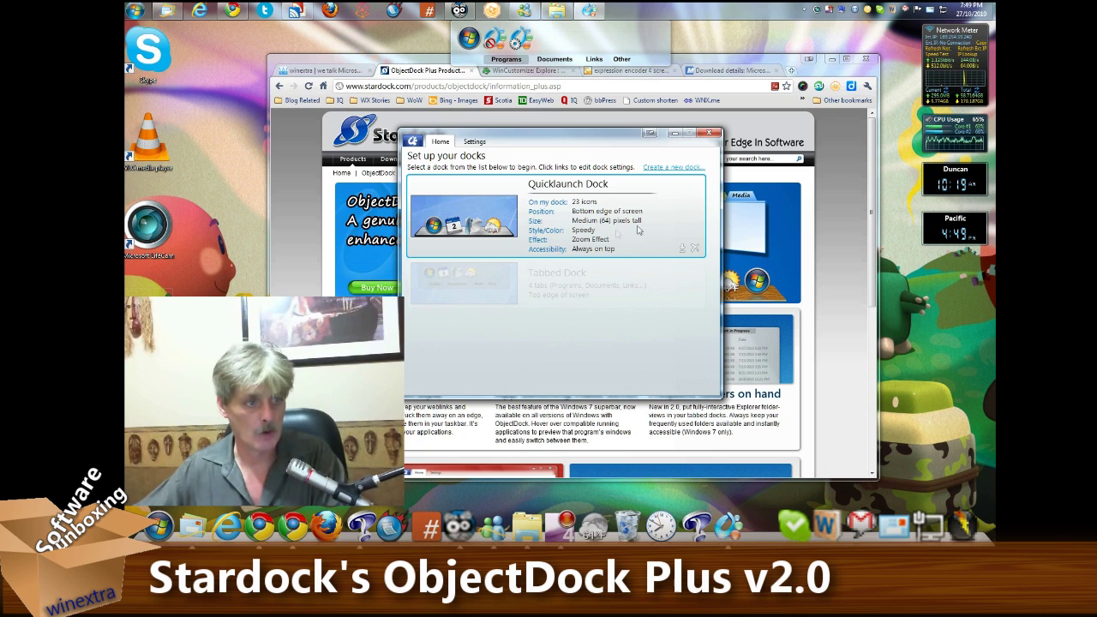
Examine the Quicklaunch Dock's icon options, including how running applications are shown and the system tray options
click(545, 215)
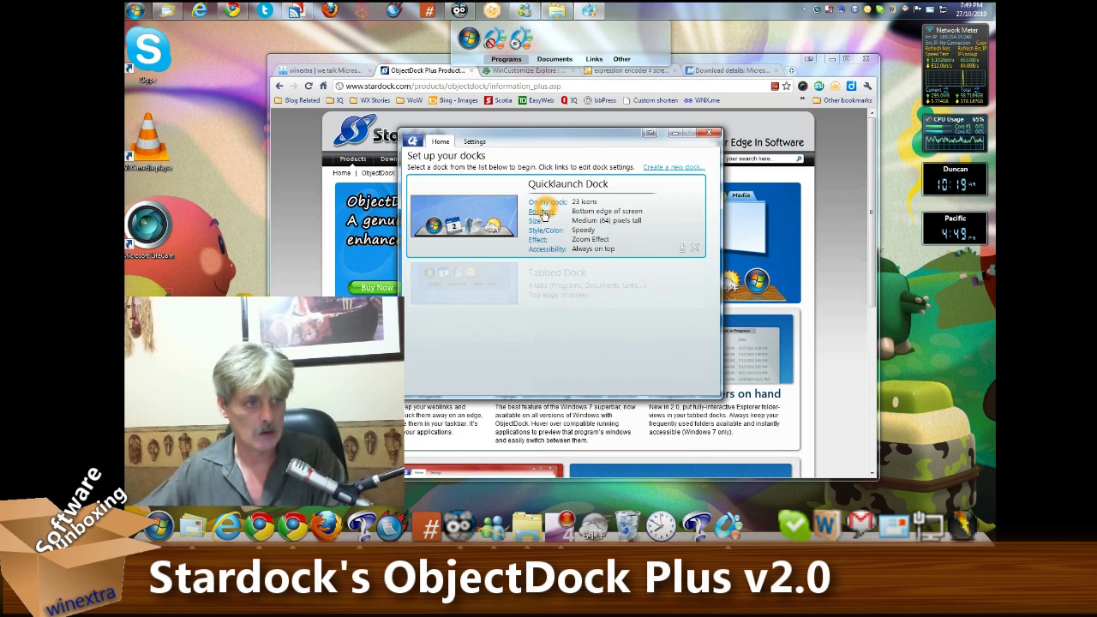
click(547, 206)
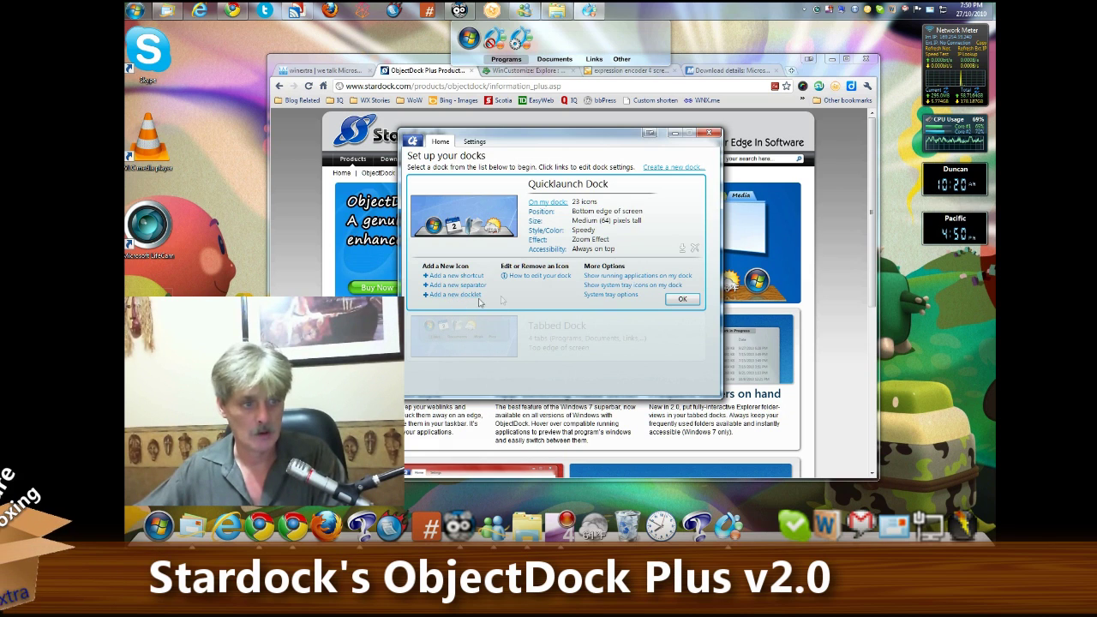
click(547, 289)
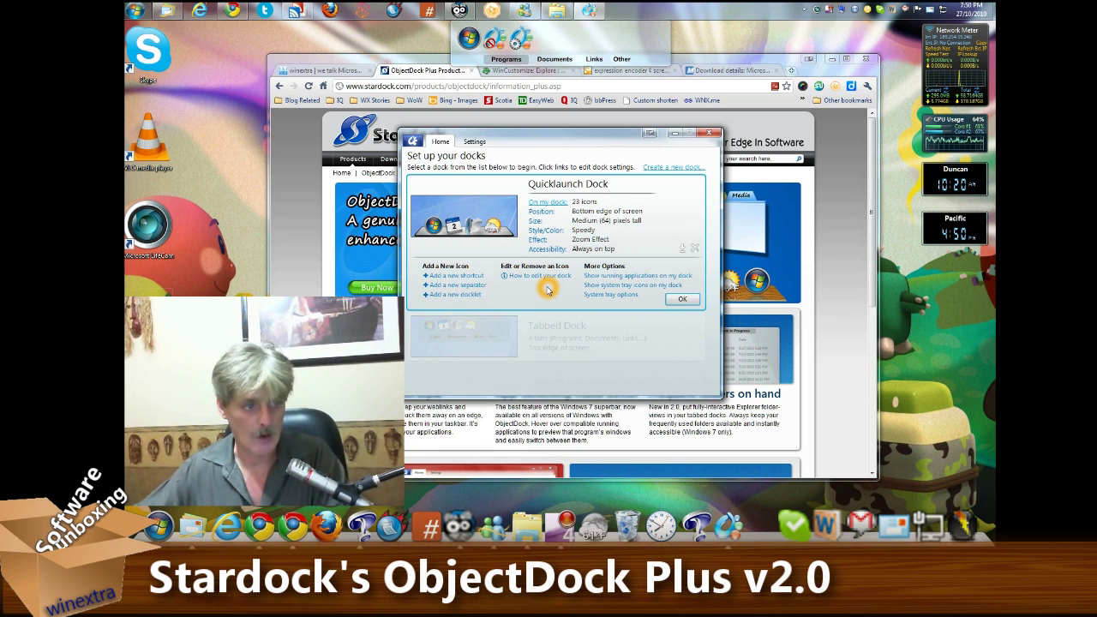
click(616, 277)
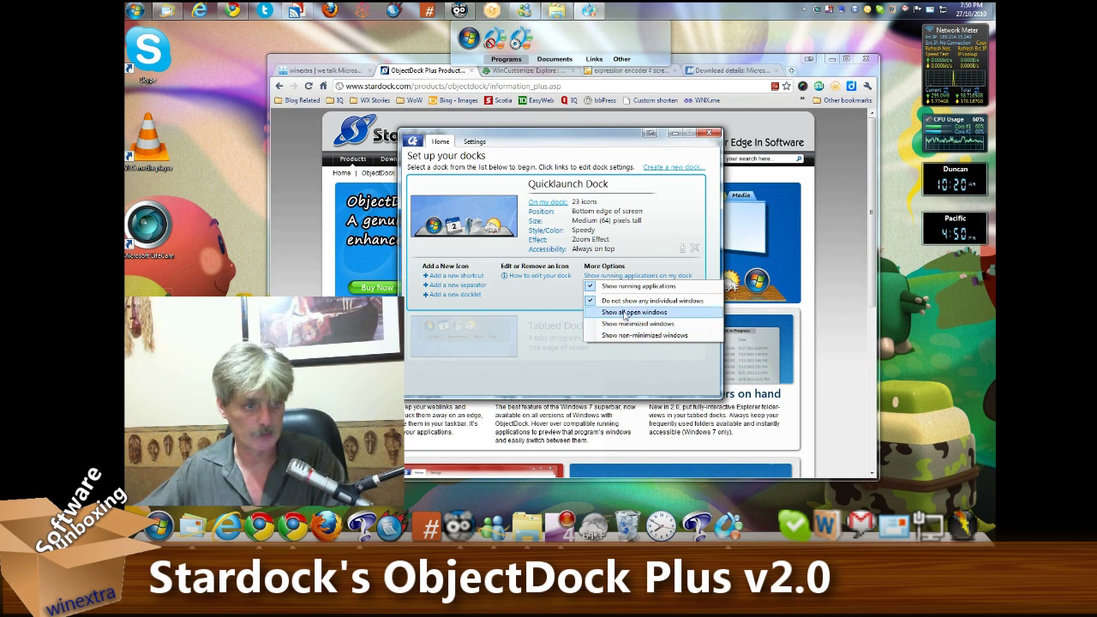
click(653, 271)
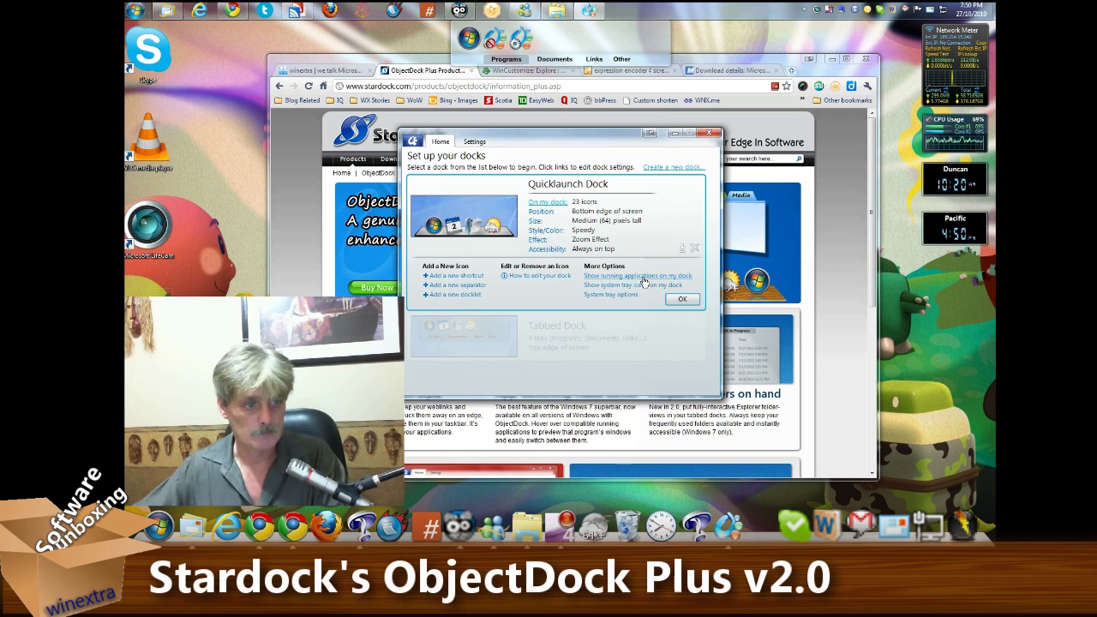
click(641, 288)
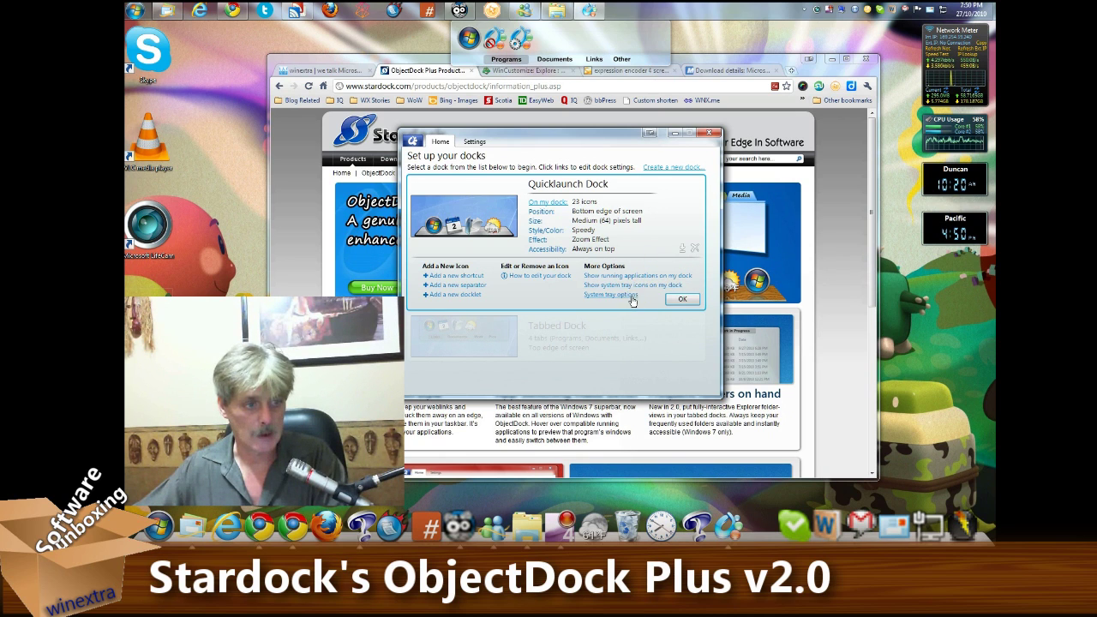
click(629, 295)
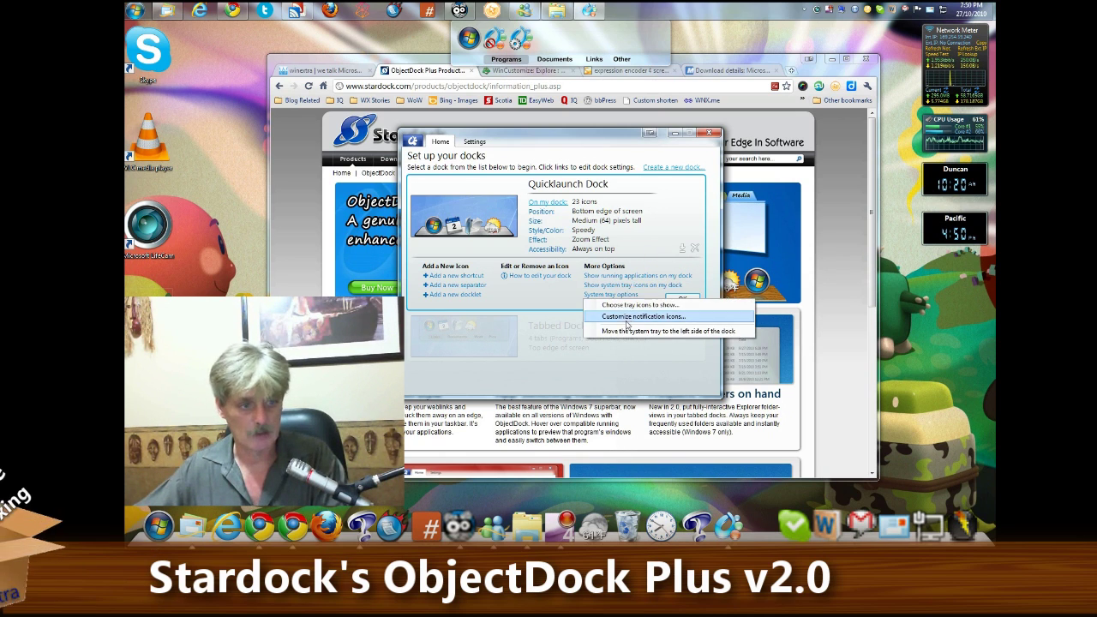
click(545, 298)
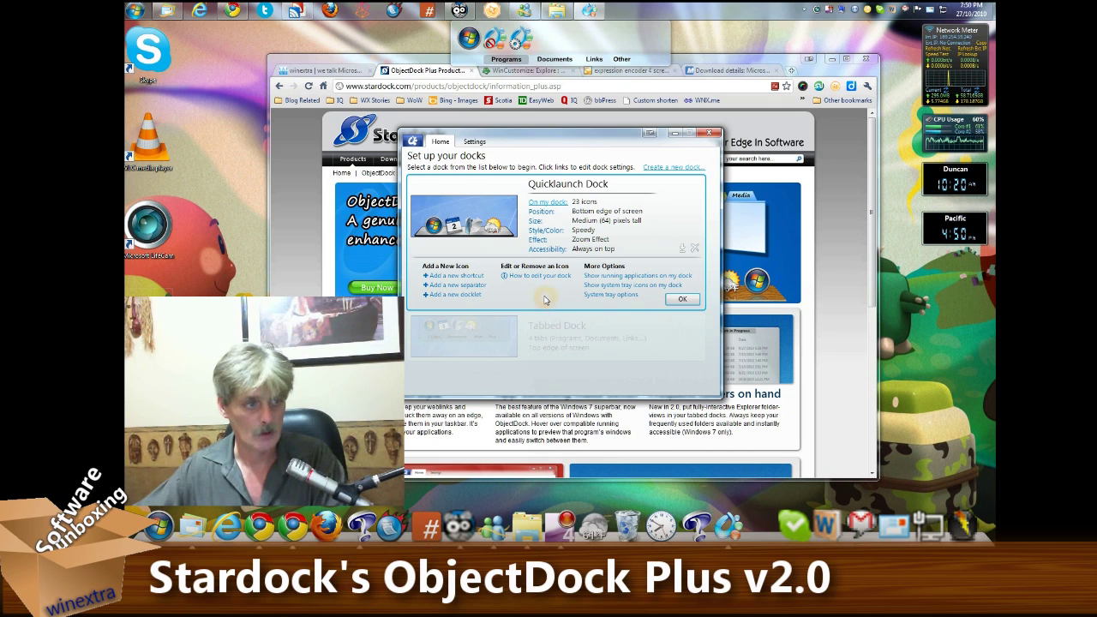
Review the Quicklaunch Dock's position settings, checking the available screen edges and monitor choices without changing them
click(544, 213)
click(497, 279)
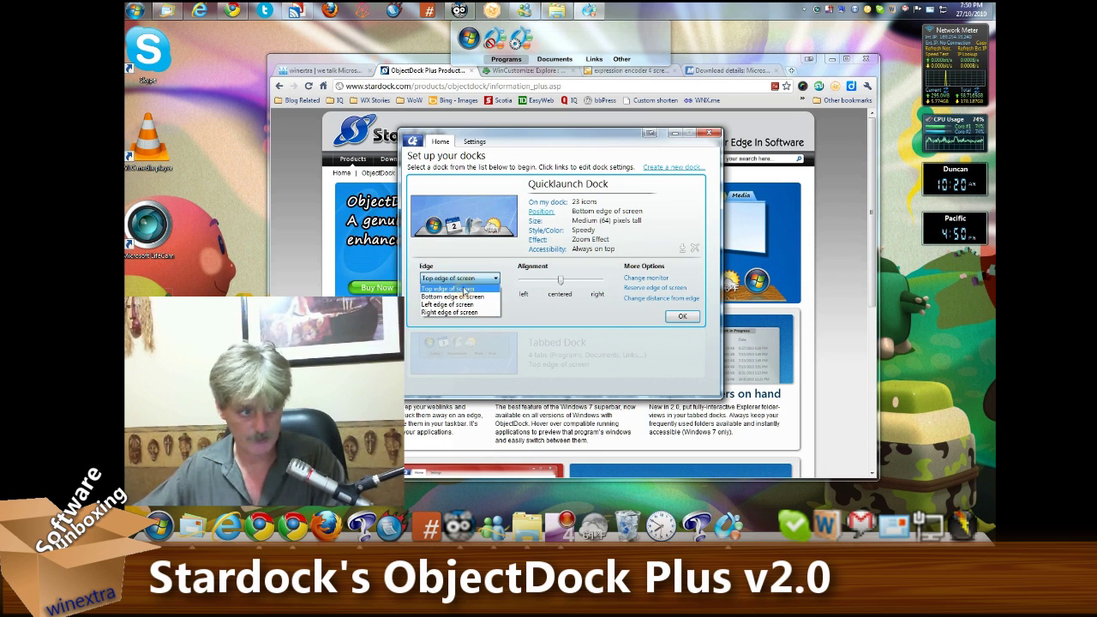
click(553, 322)
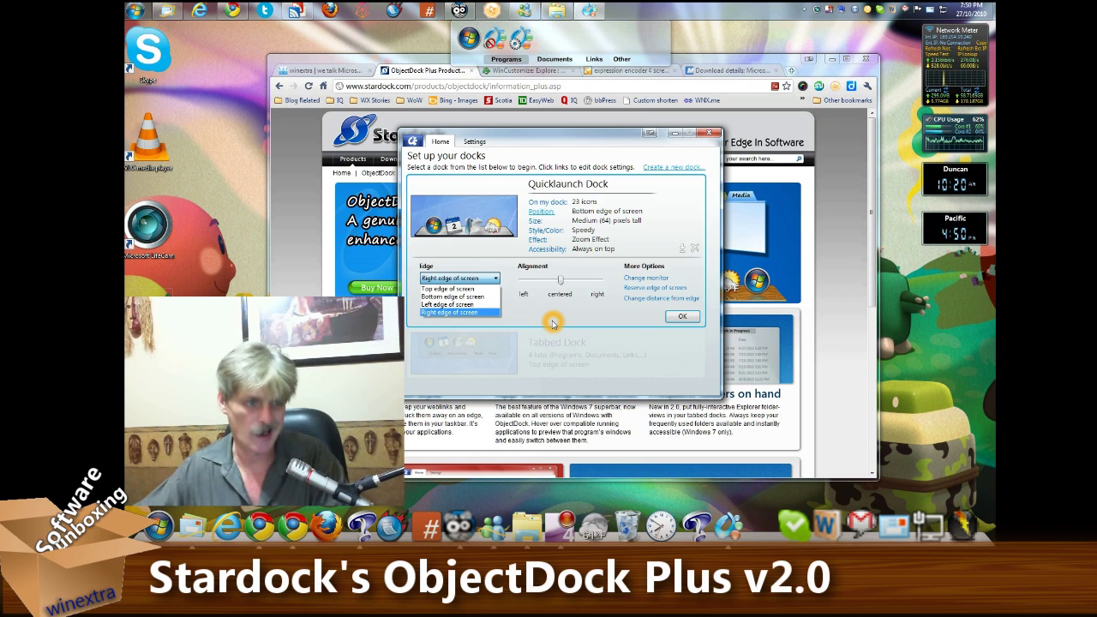
click(553, 323)
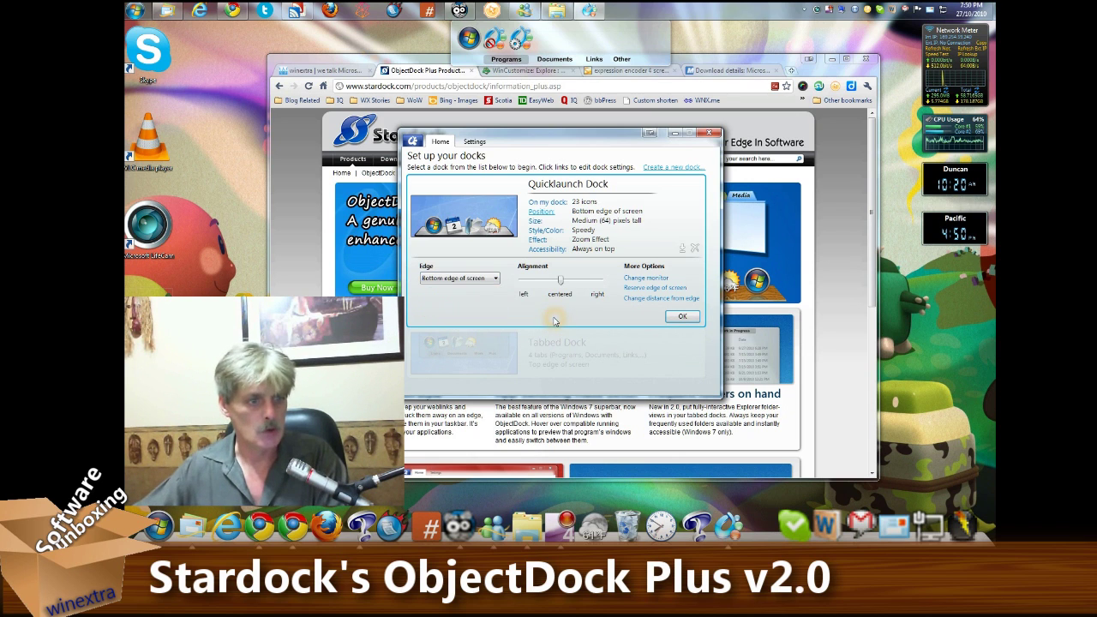
click(645, 279)
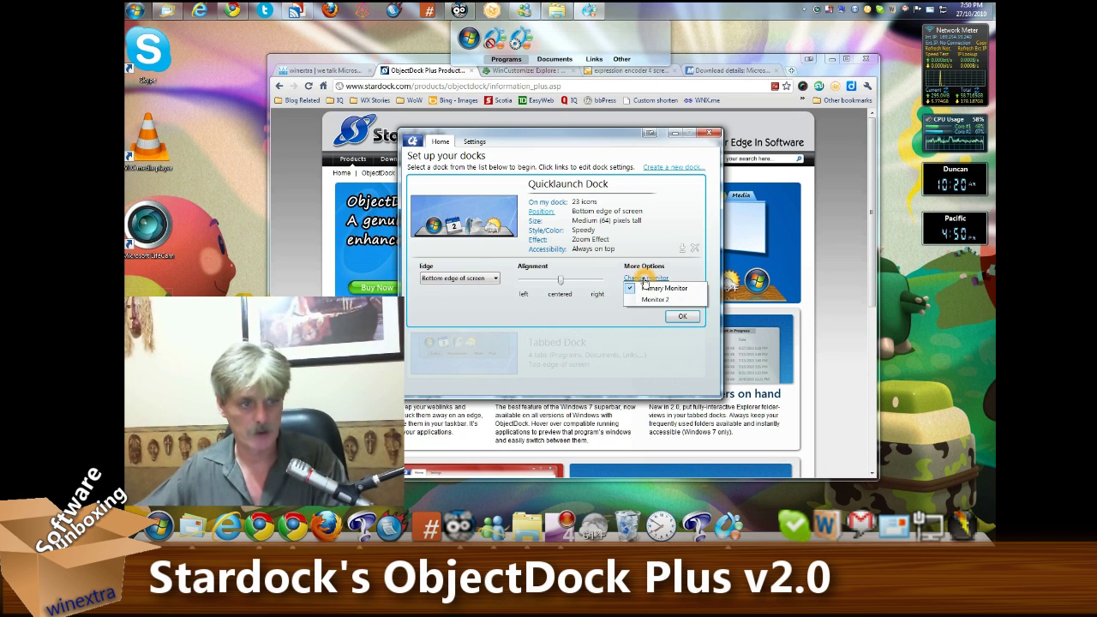
click(631, 324)
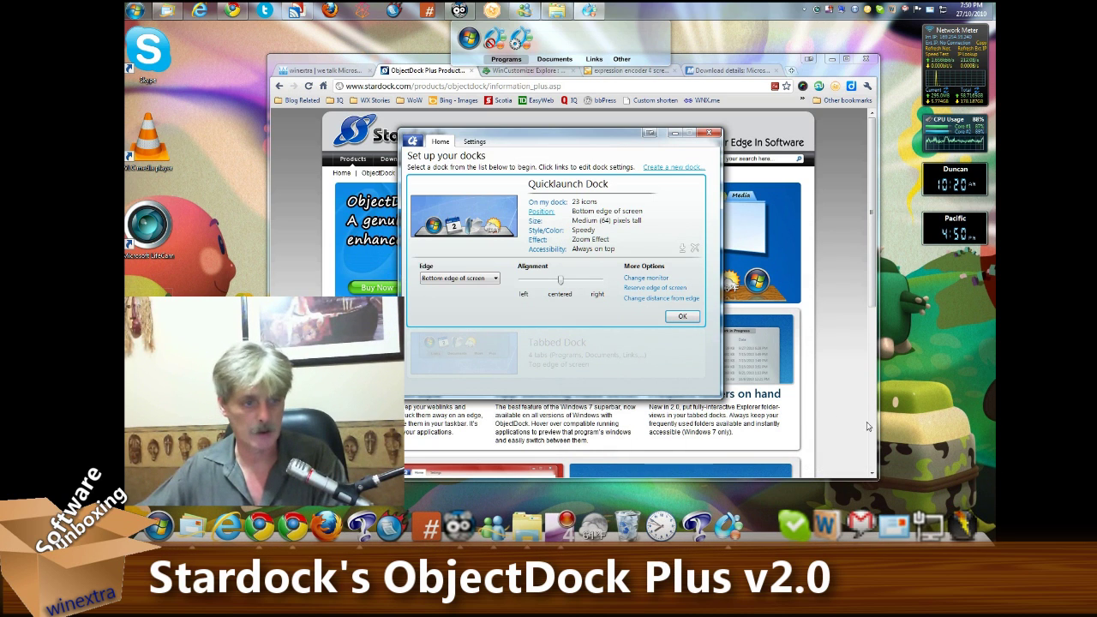
click(652, 343)
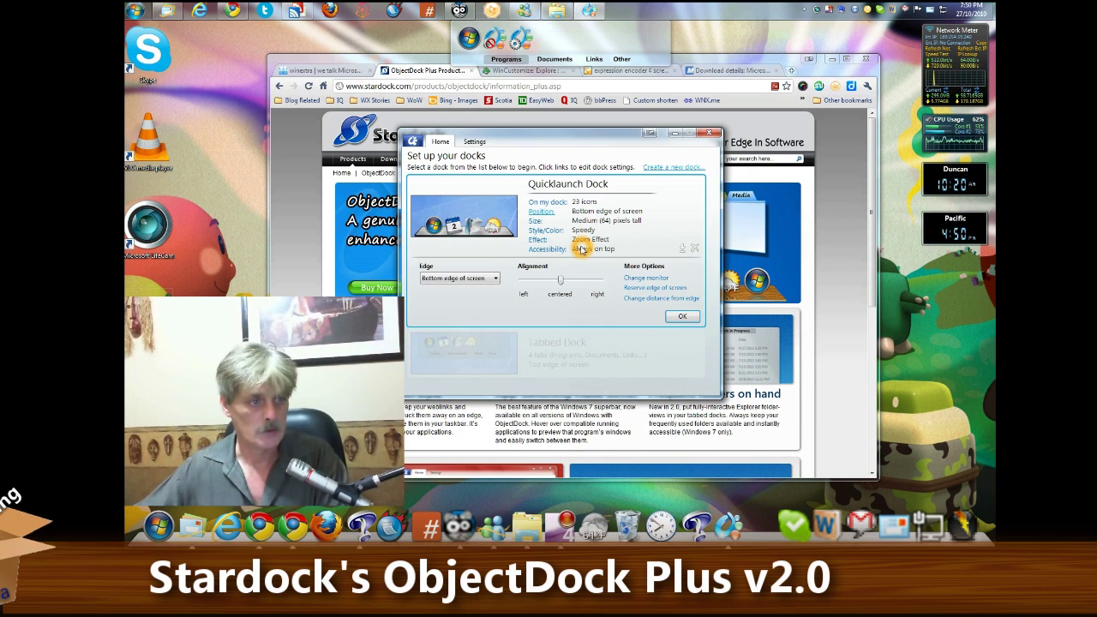
Review the Quicklaunch Dock's icon and zoomed size settings and its style, color and transparency settings
click(539, 223)
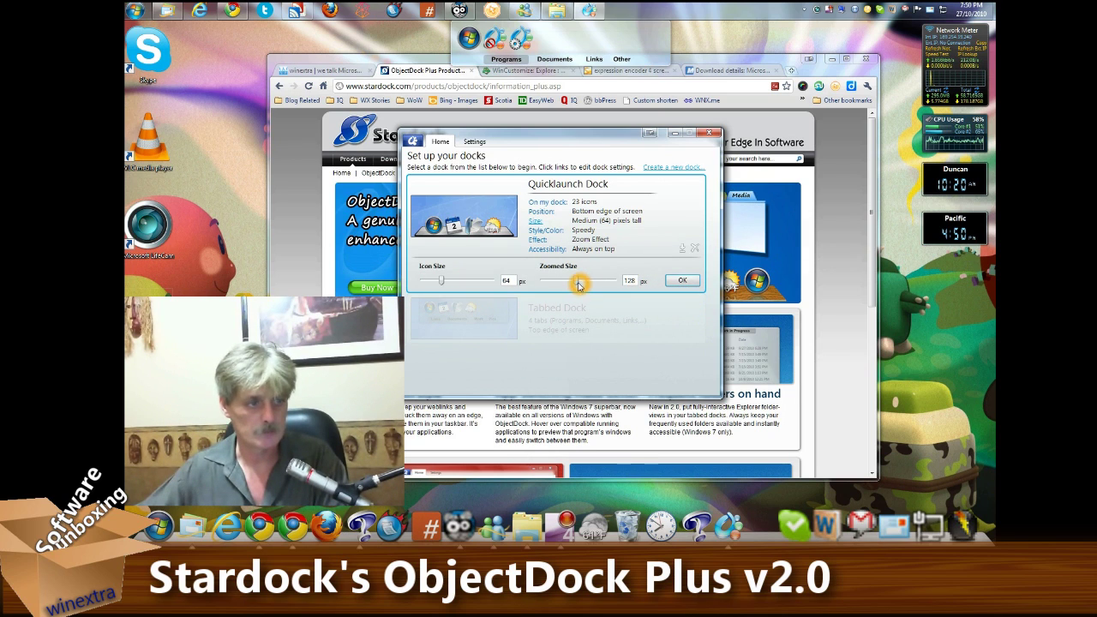
click(553, 232)
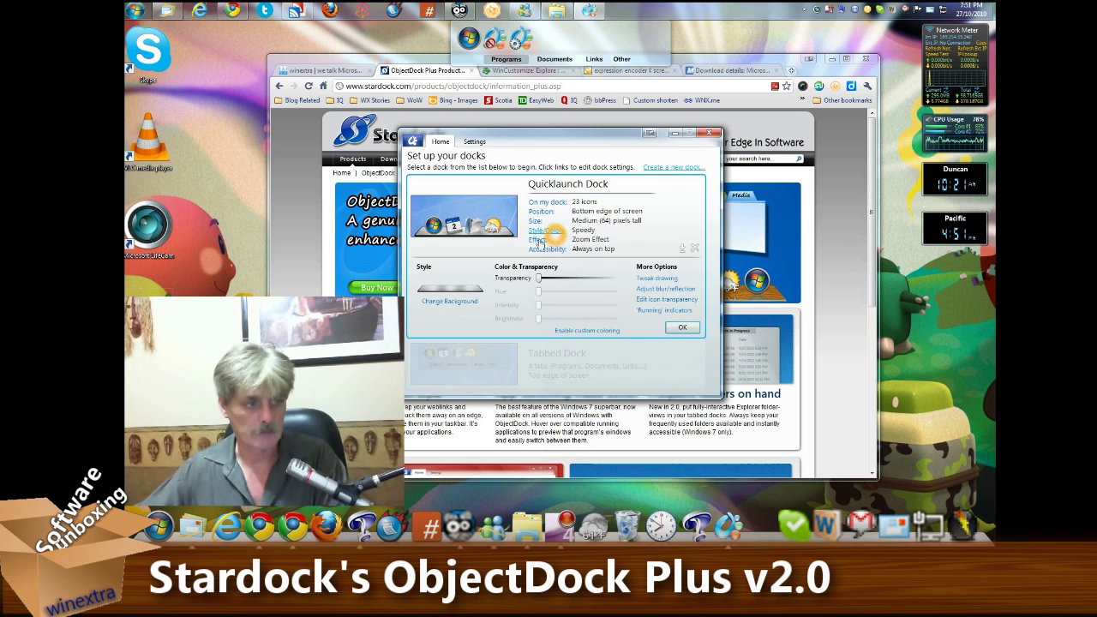
click(540, 283)
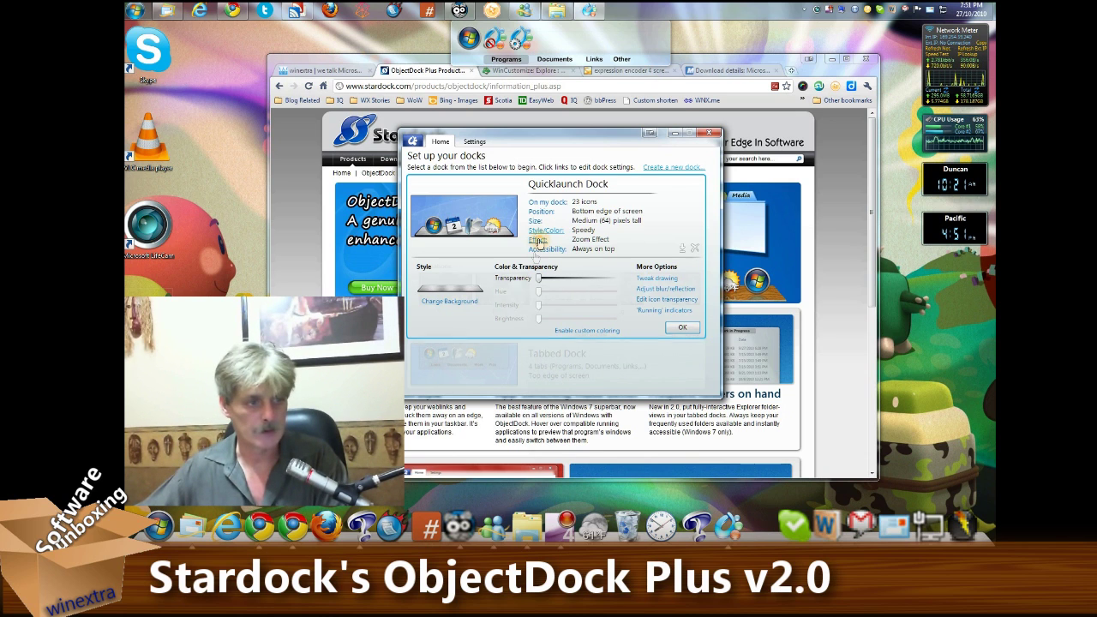
Preview the Bubble, None, Zoom, Swing and Glow animations for the Quicklaunch Dock, keeping the Zoom effect
click(537, 240)
click(494, 298)
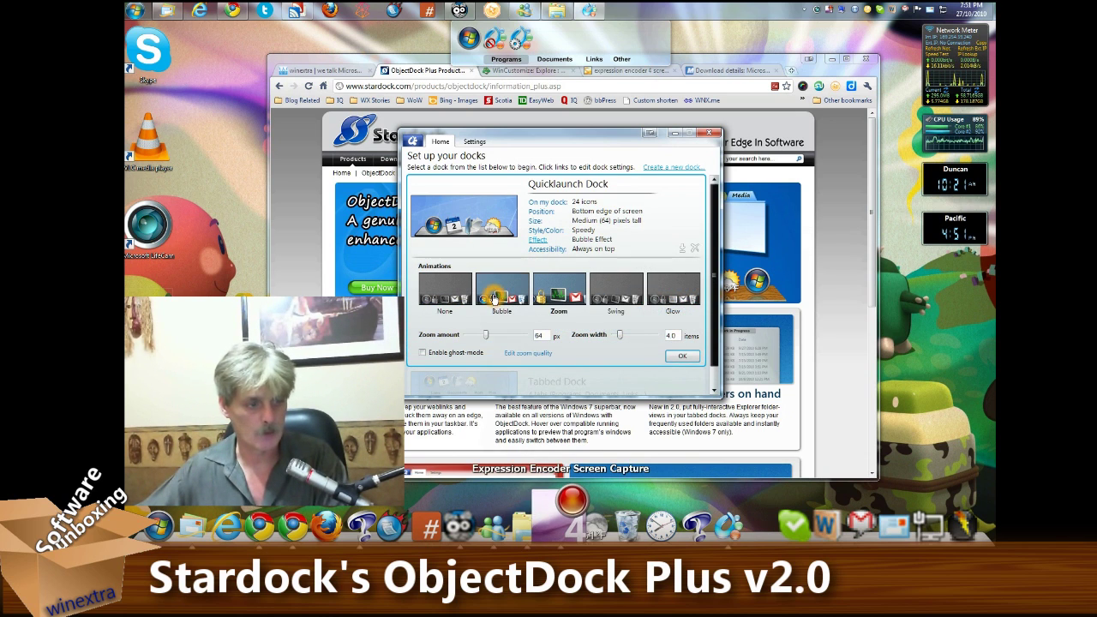
click(445, 296)
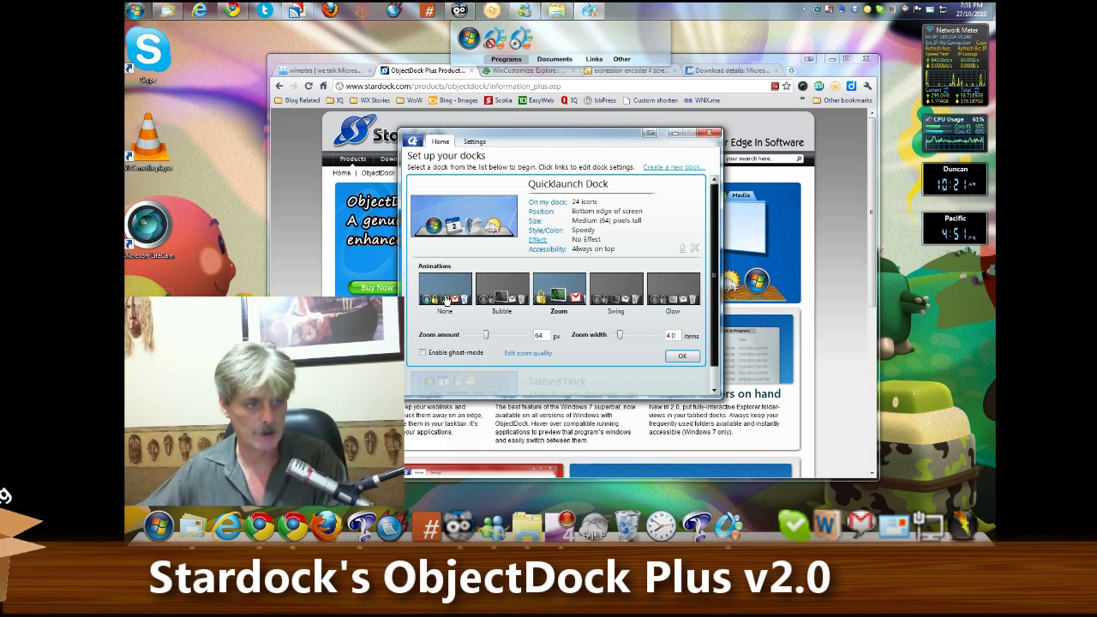
click(576, 297)
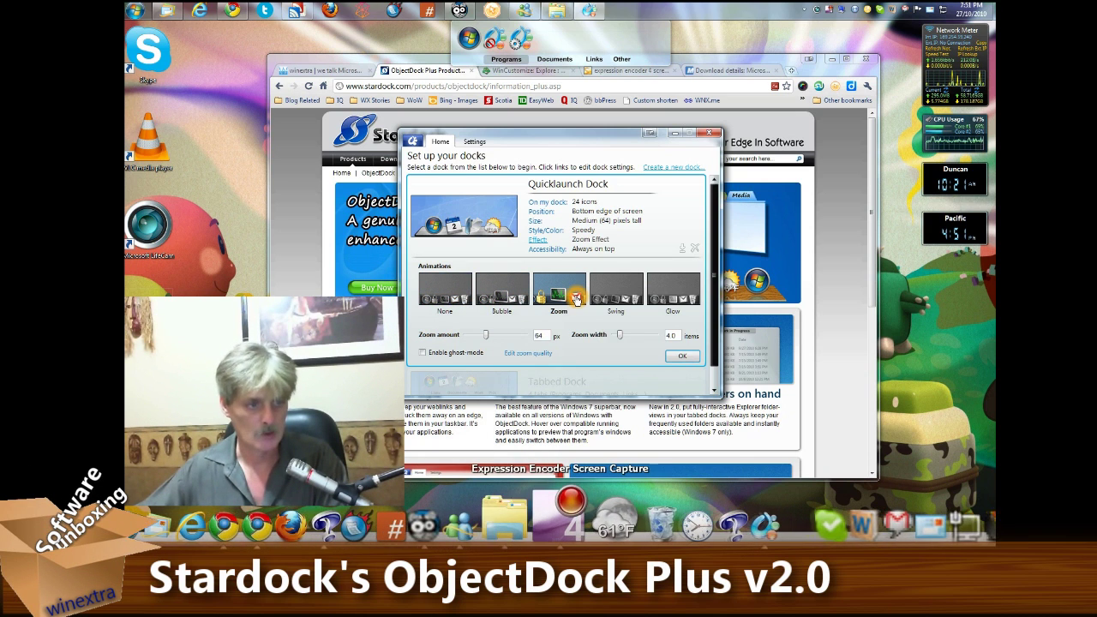
click(623, 300)
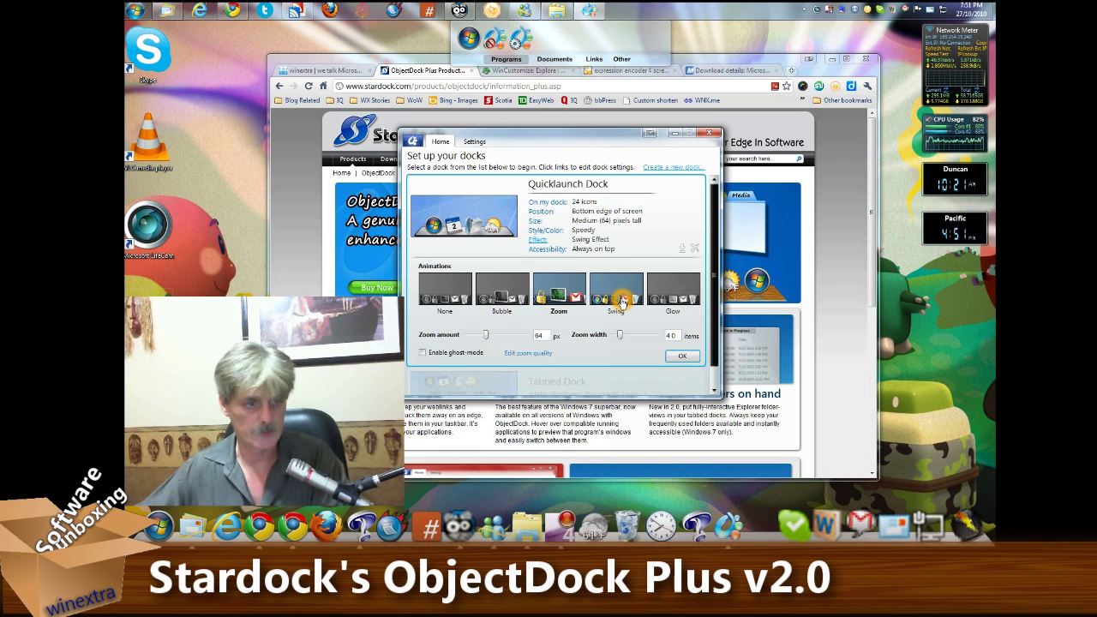
click(677, 302)
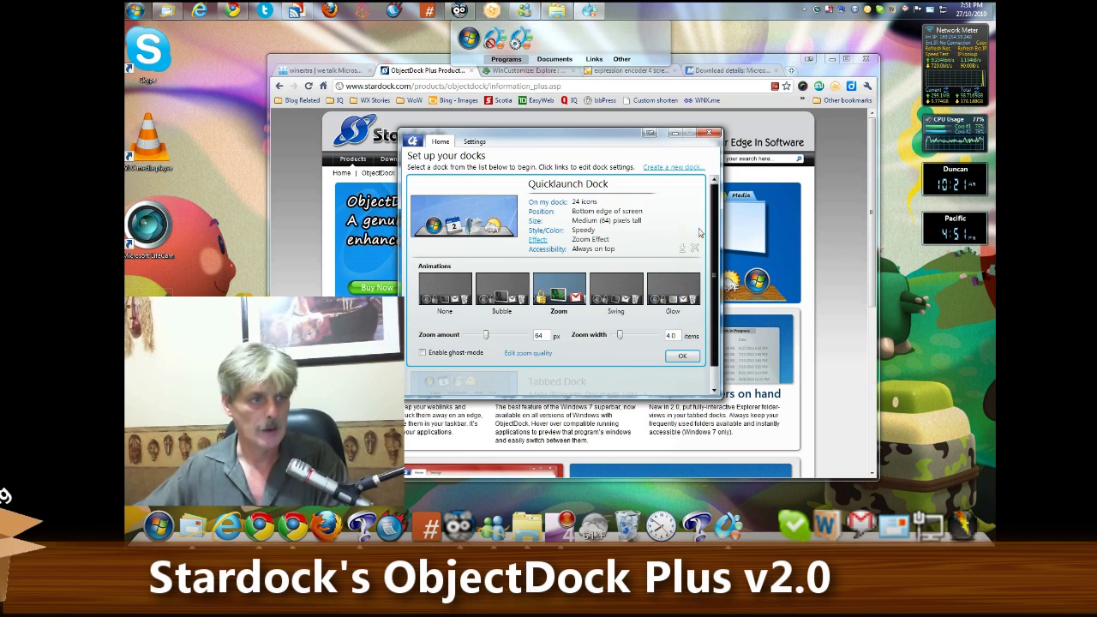
Review the general startup, taskbar, performance and miscellaneous tweak settings, and close the ObjectDock configuration window
click(476, 142)
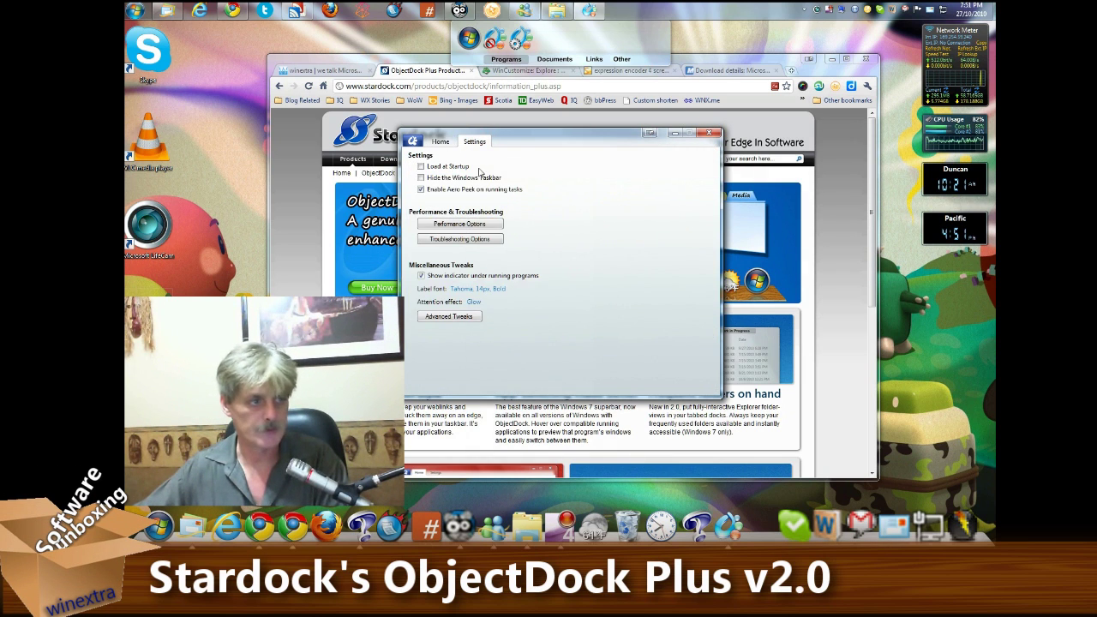
click(452, 182)
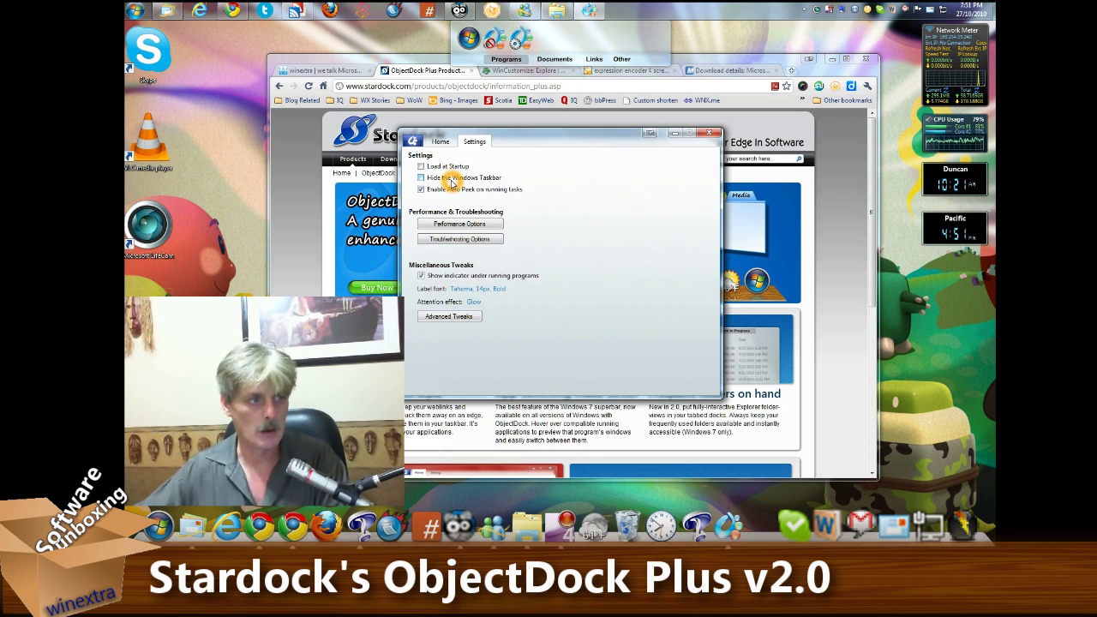
click(597, 218)
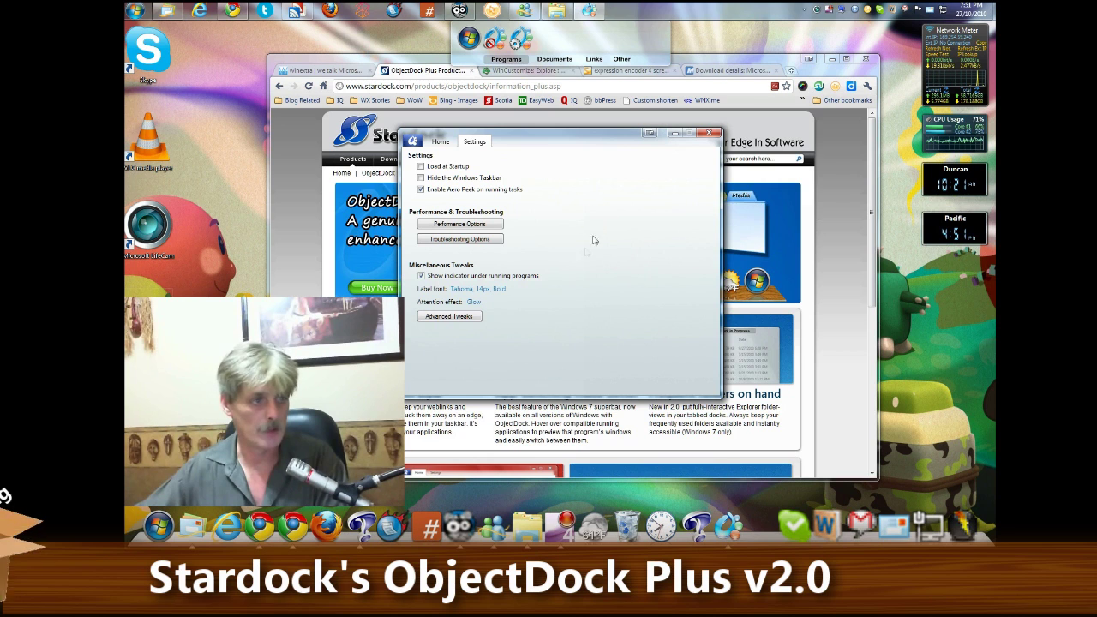
click(703, 136)
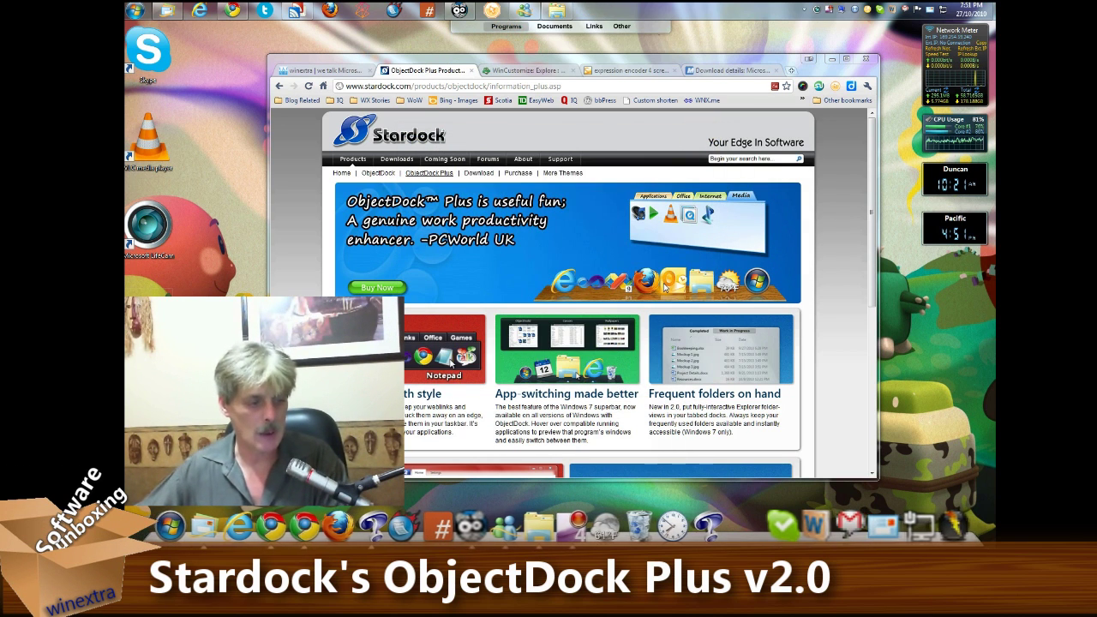
Show the WinCustomize ObjectDock gallery in the browser and widen the browser window slightly
click(606, 504)
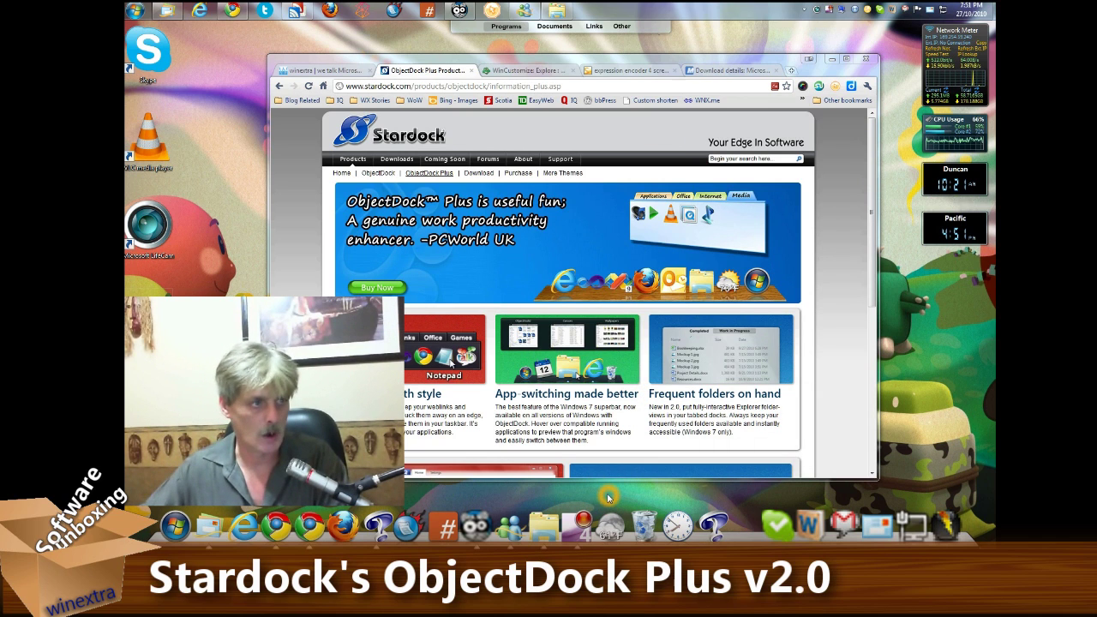
click(525, 71)
click(583, 325)
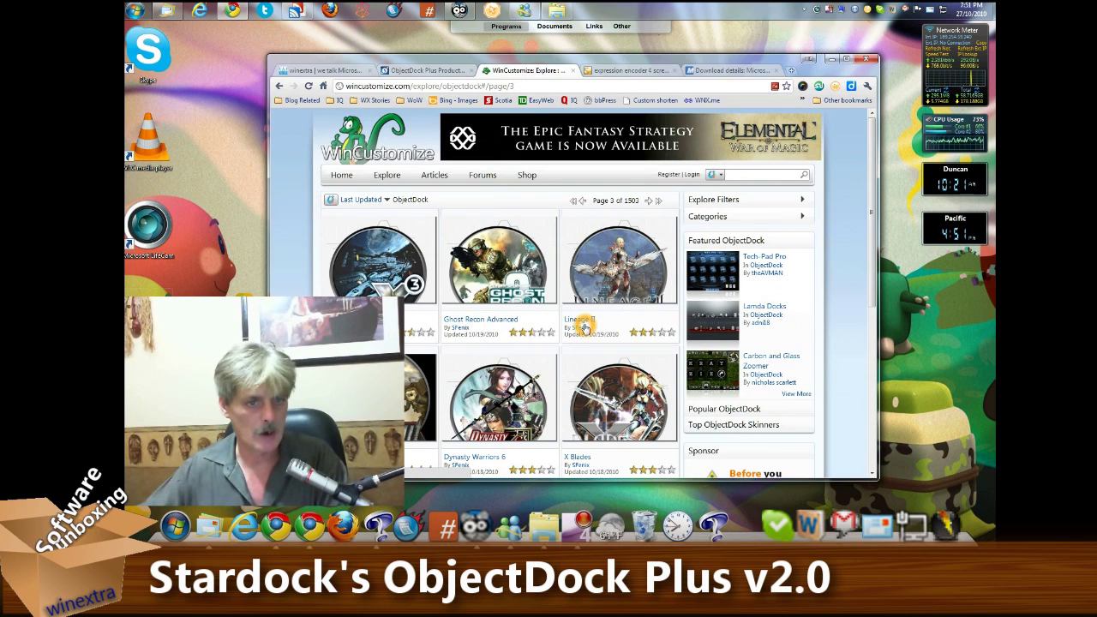
drag(877, 275, 862, 240)
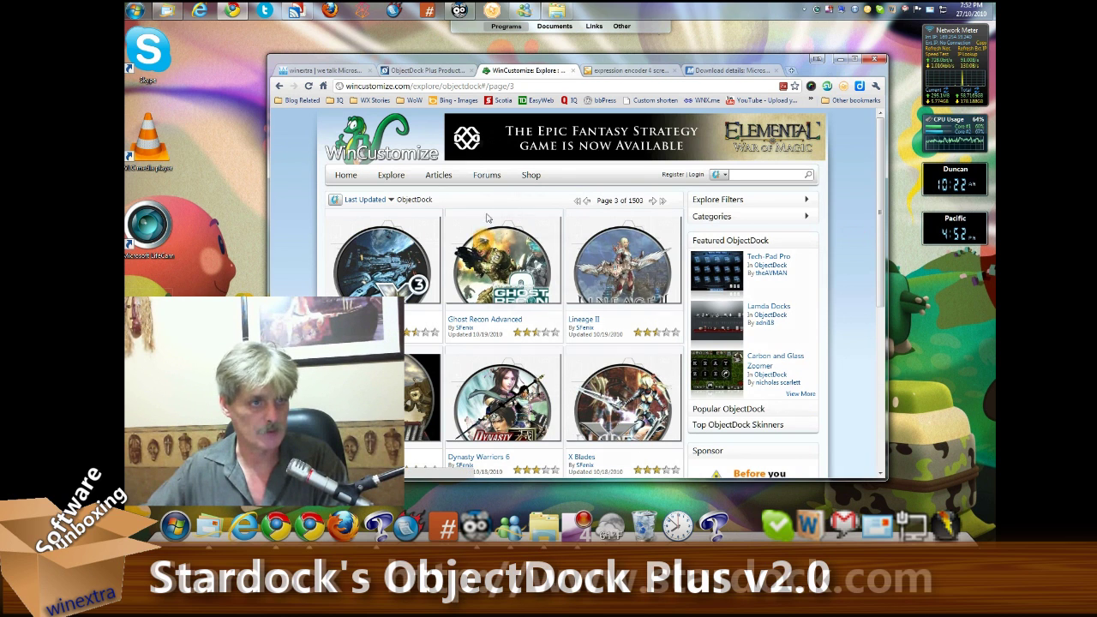
Return to the ObjectDock Plus product page and show the zoom effect on the Quicklaunch Dock's icons
key(ctrl+shift+Tab)
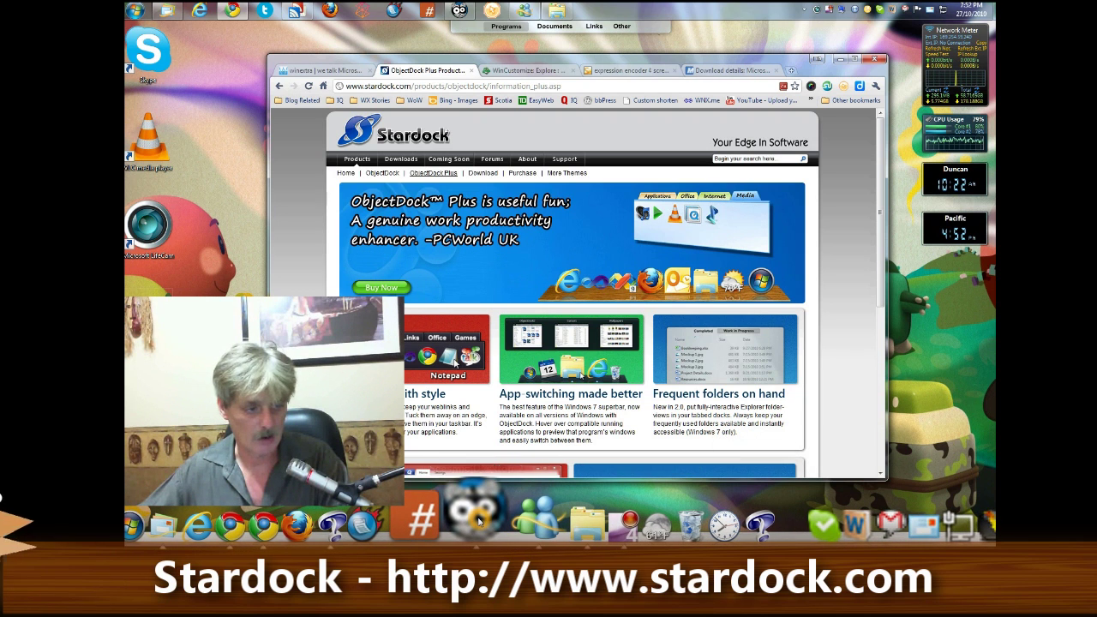
mouse_move(479, 521)
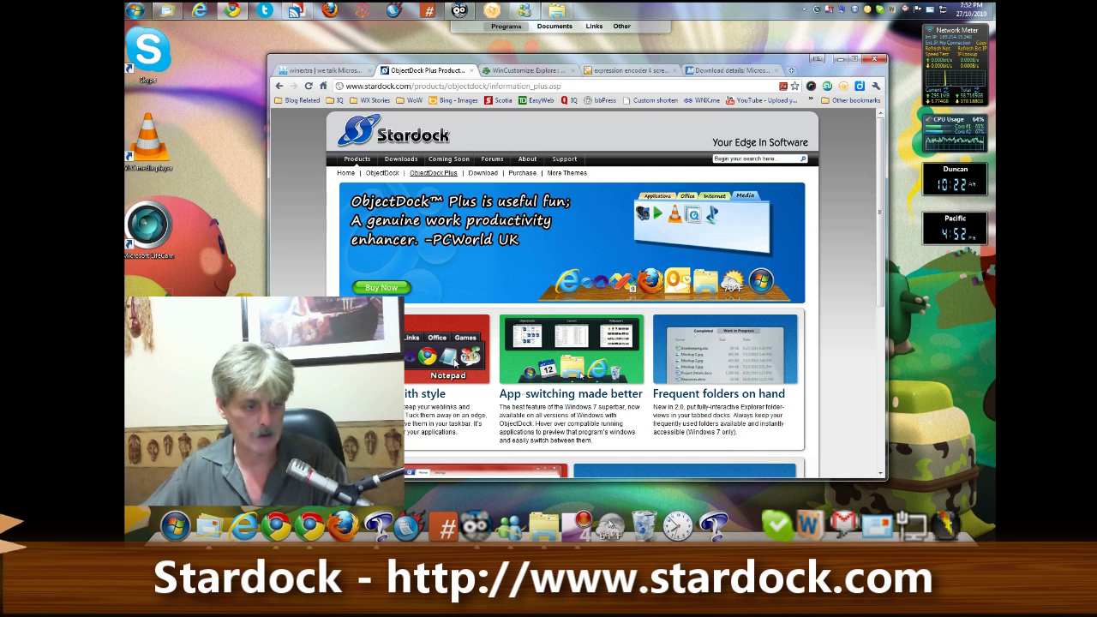
mouse_move(480, 529)
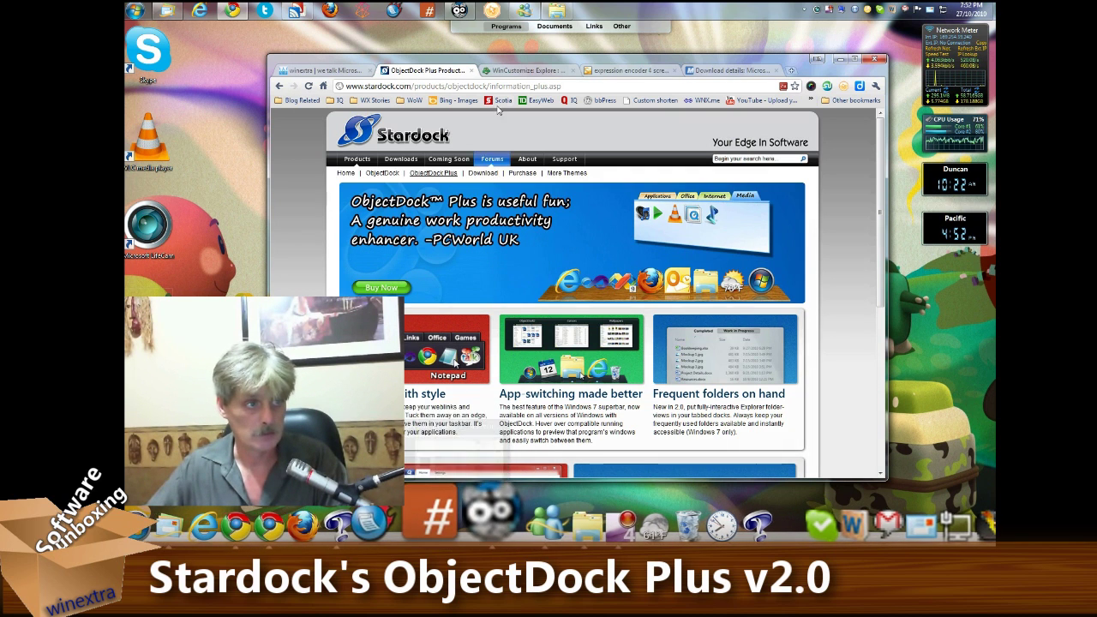
View the WinCustomize ObjectDock gallery once more and go back to Stardock's ObjectDock Plus product page
key(ctrl+Tab)
click(291, 279)
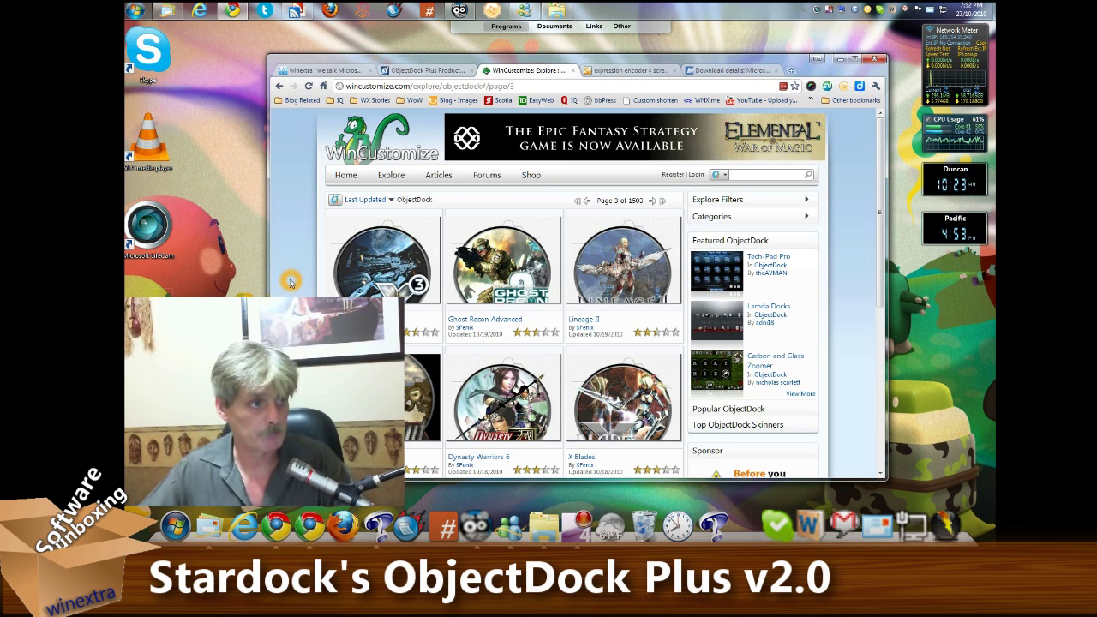
click(425, 71)
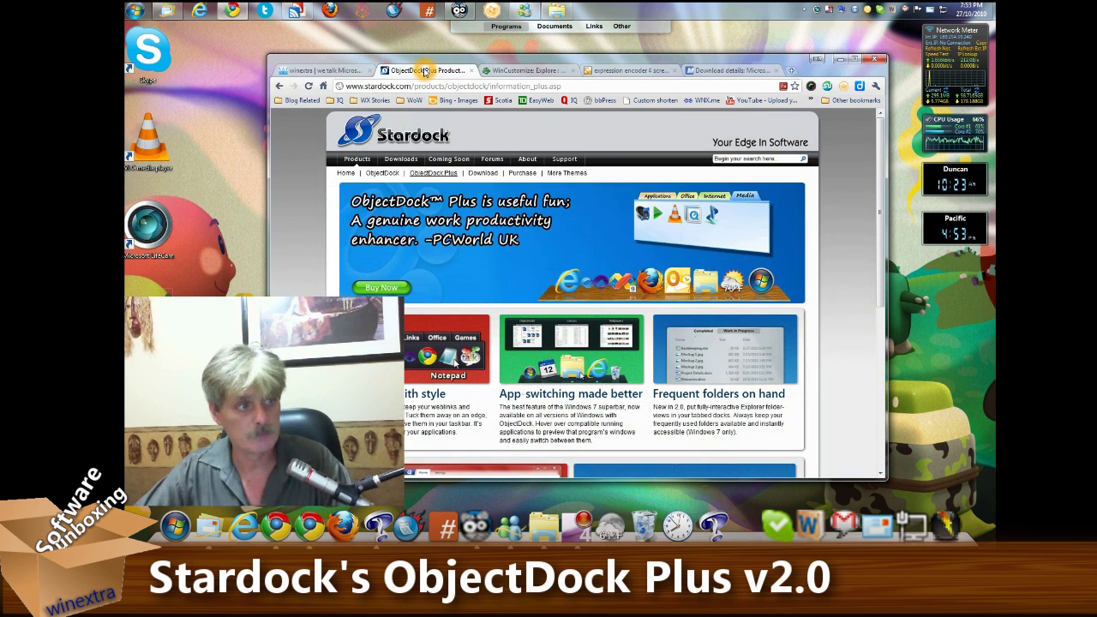